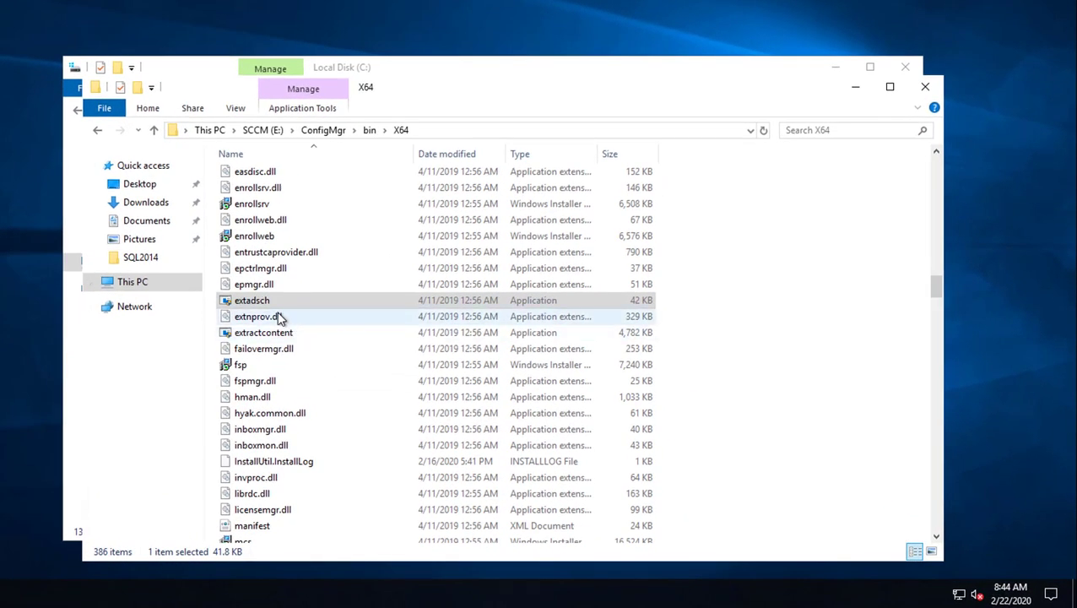
# Step: Select the extadsch application in the ConfigMgr X64 folder and close the user account's group membership properties
pyautogui.click(253, 303)
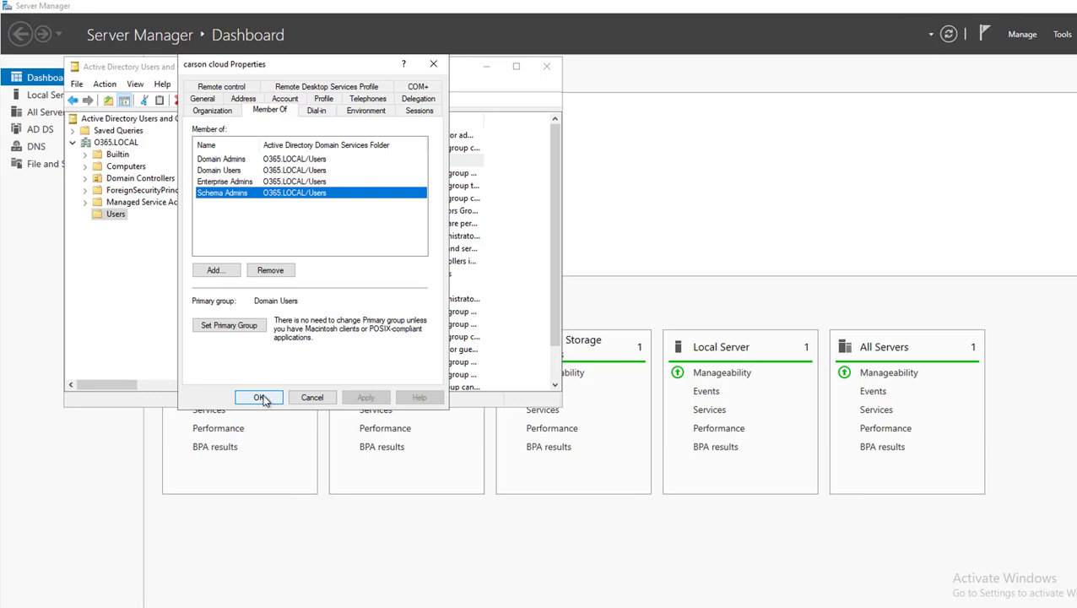
pyautogui.click(260, 399)
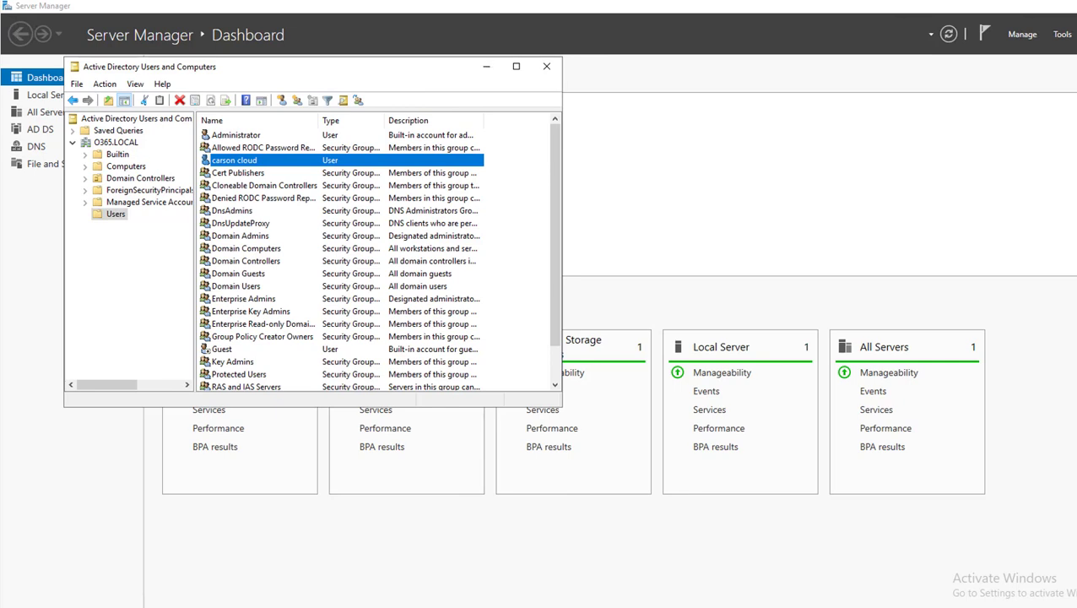
pyautogui.press('super+x')
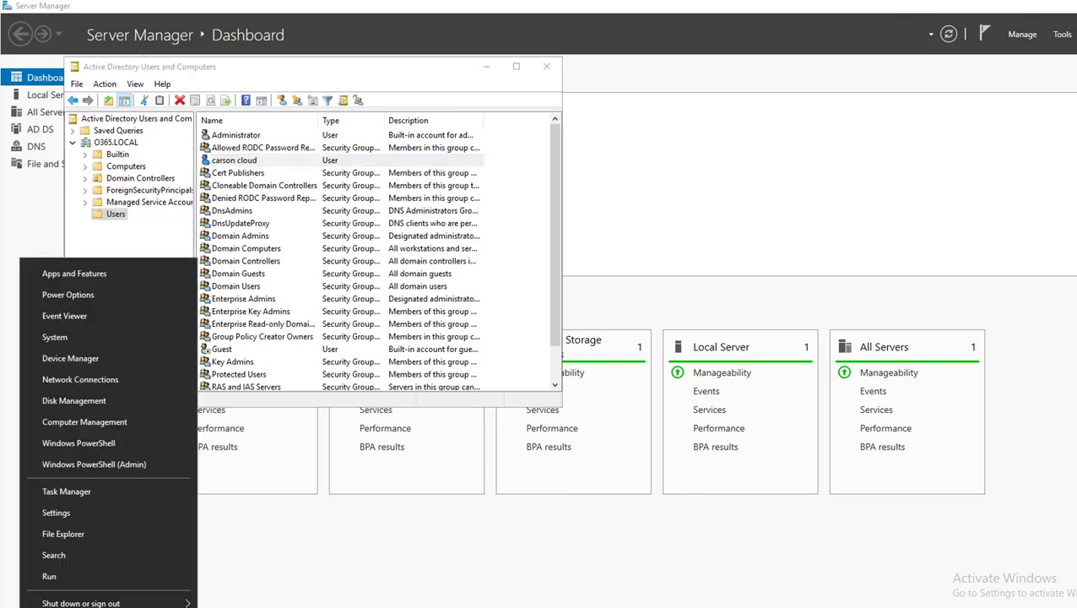
pyautogui.click(61, 580)
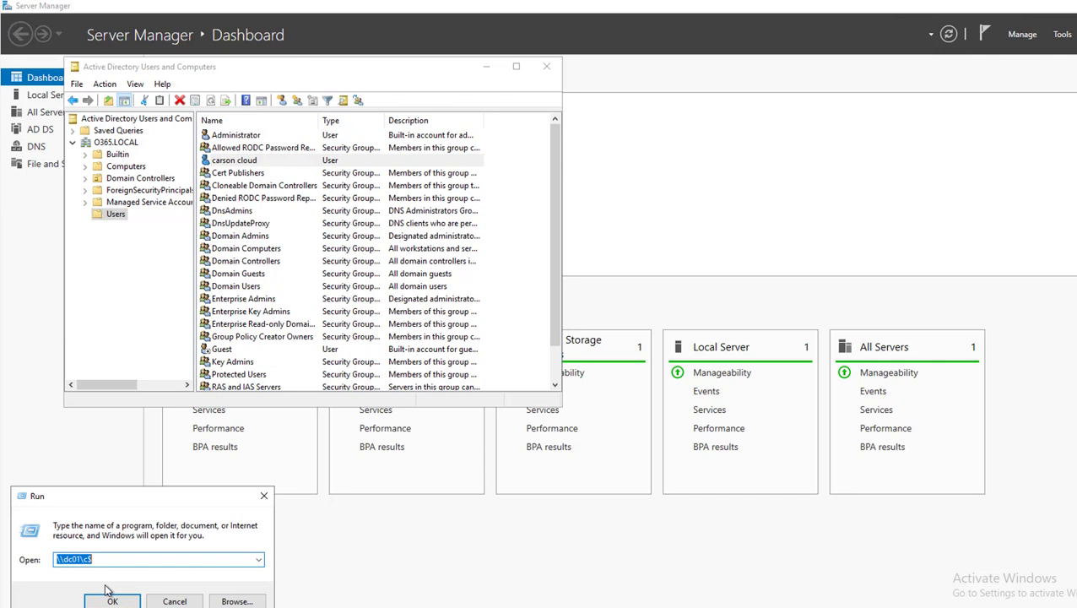
pyautogui.write('gr')
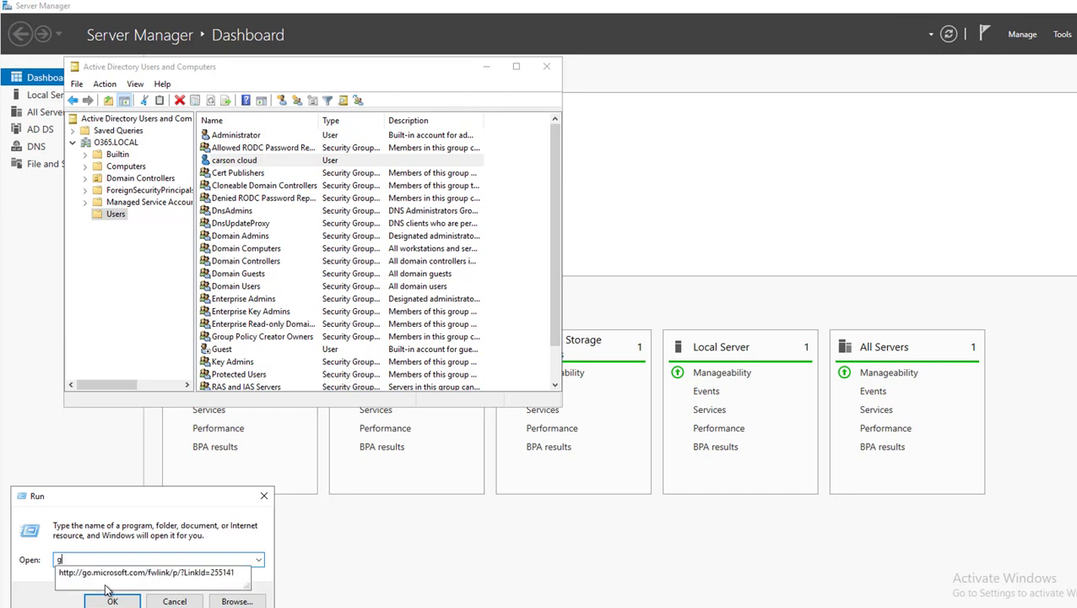
pyautogui.press('BackSpace')
pyautogui.press('BackSpace')
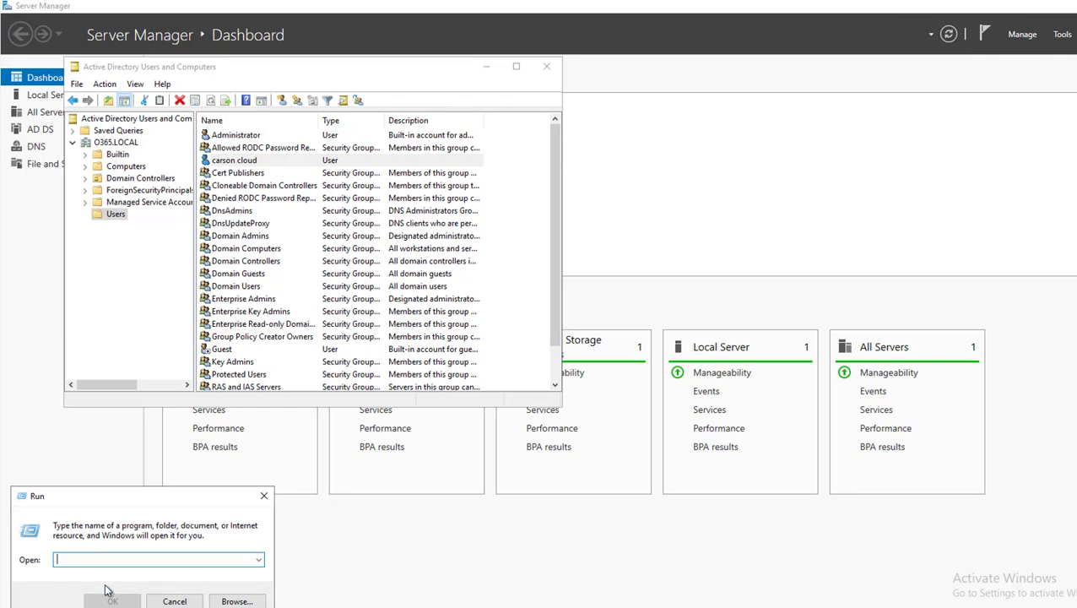
pyautogui.write('gpedit')
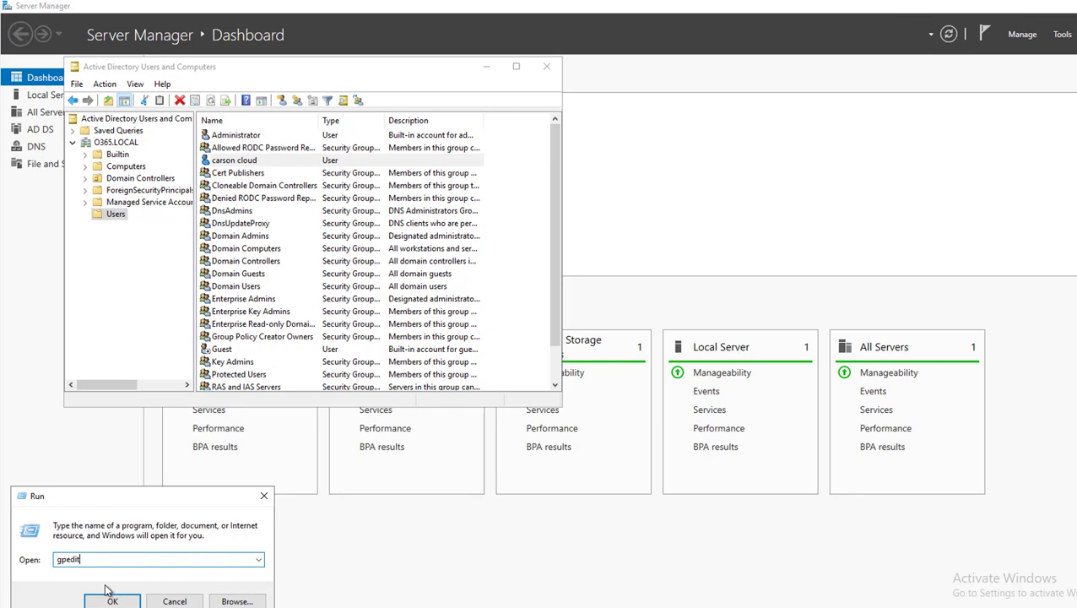
pyautogui.write('.msc')
pyautogui.press('Return')
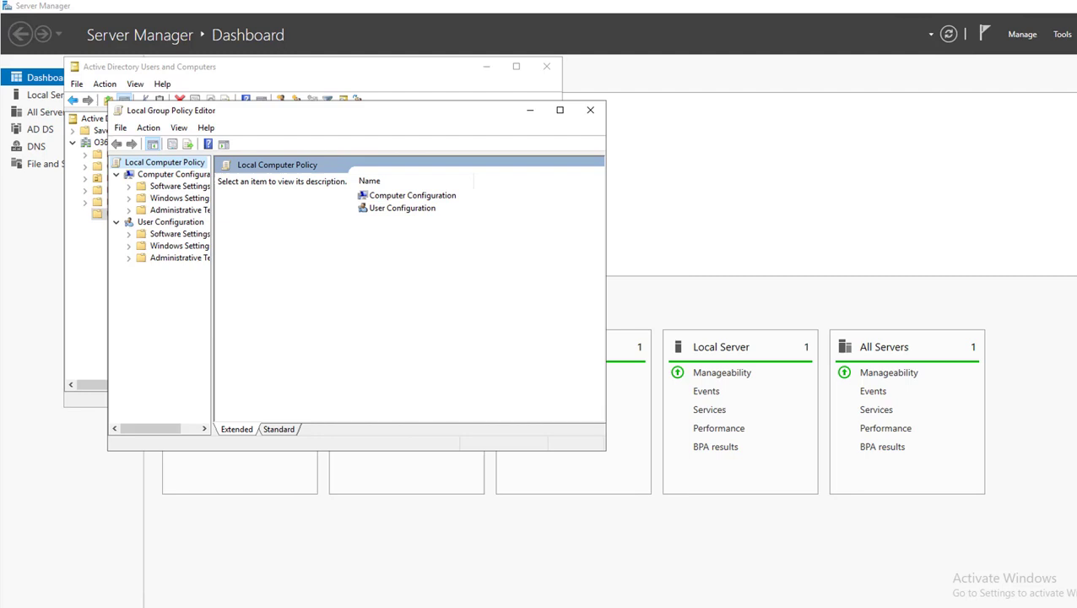
pyautogui.click(590, 110)
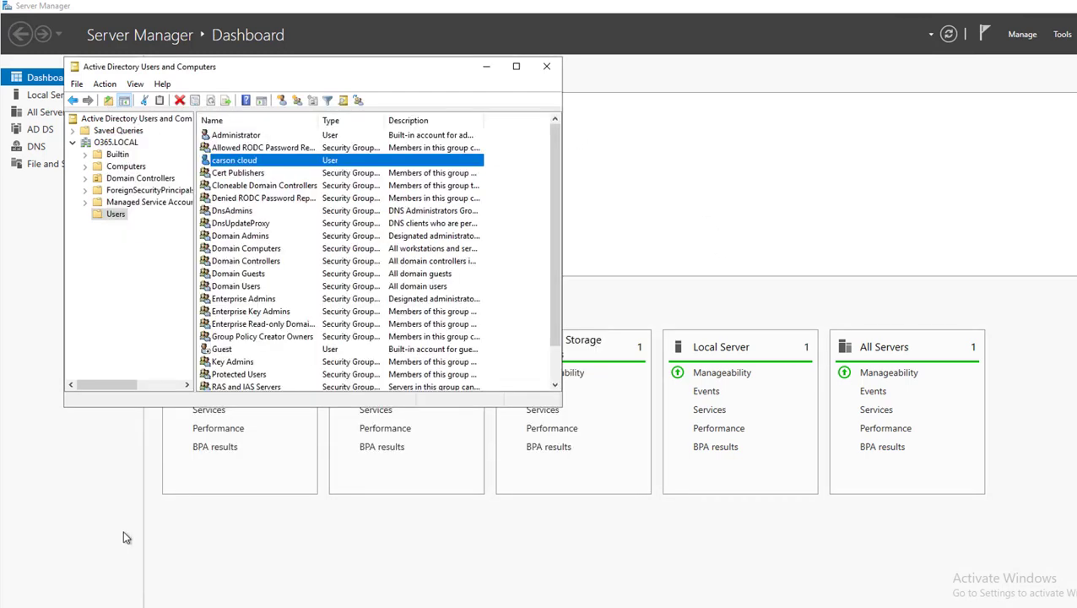
# Step: Try to run edsiedit, first without an extension and again as edsiedit.msc
pyautogui.press('super+x')
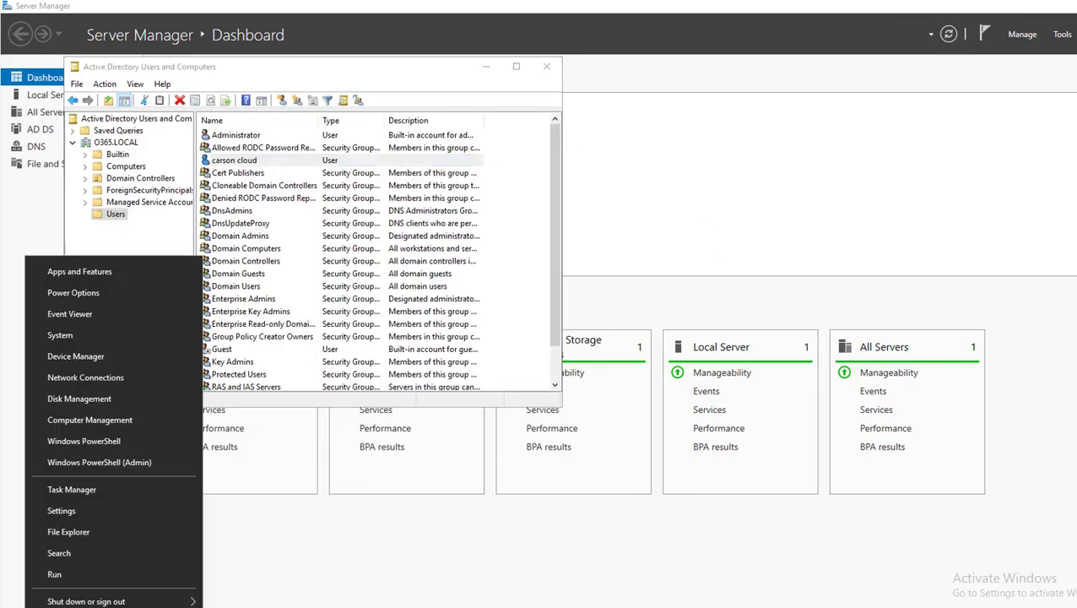
pyautogui.click(51, 576)
pyautogui.write('ed')
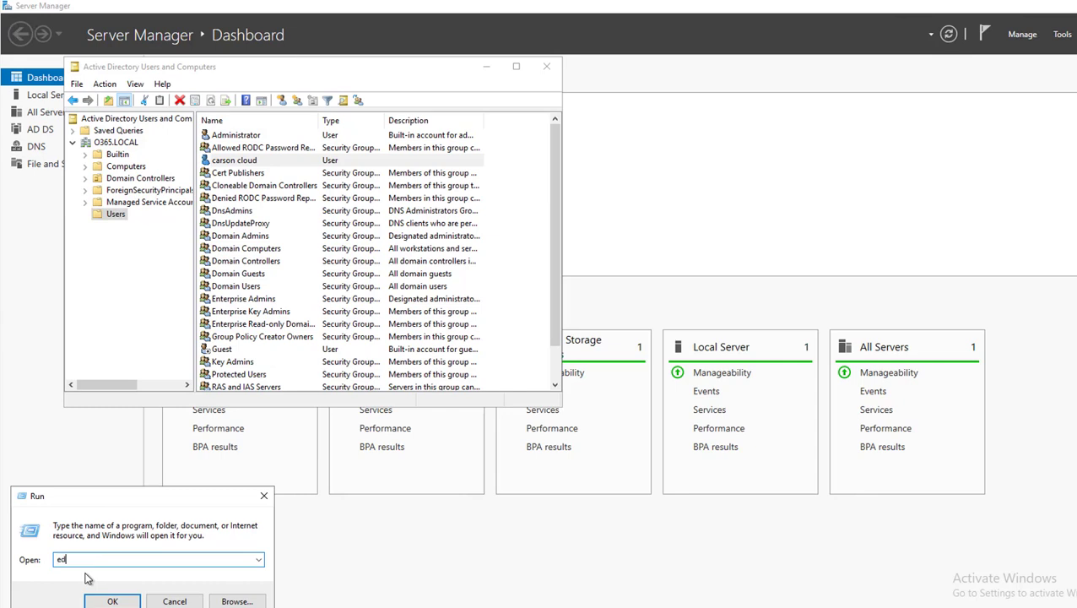
pyautogui.write('siedit')
pyautogui.press('Return')
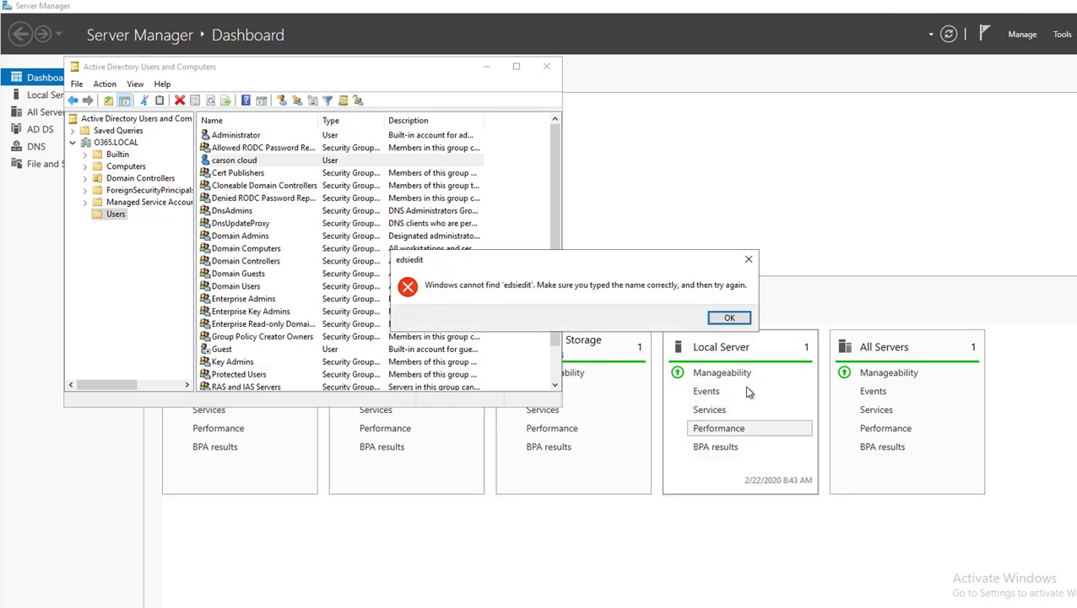
pyautogui.click(730, 317)
pyautogui.click(141, 564)
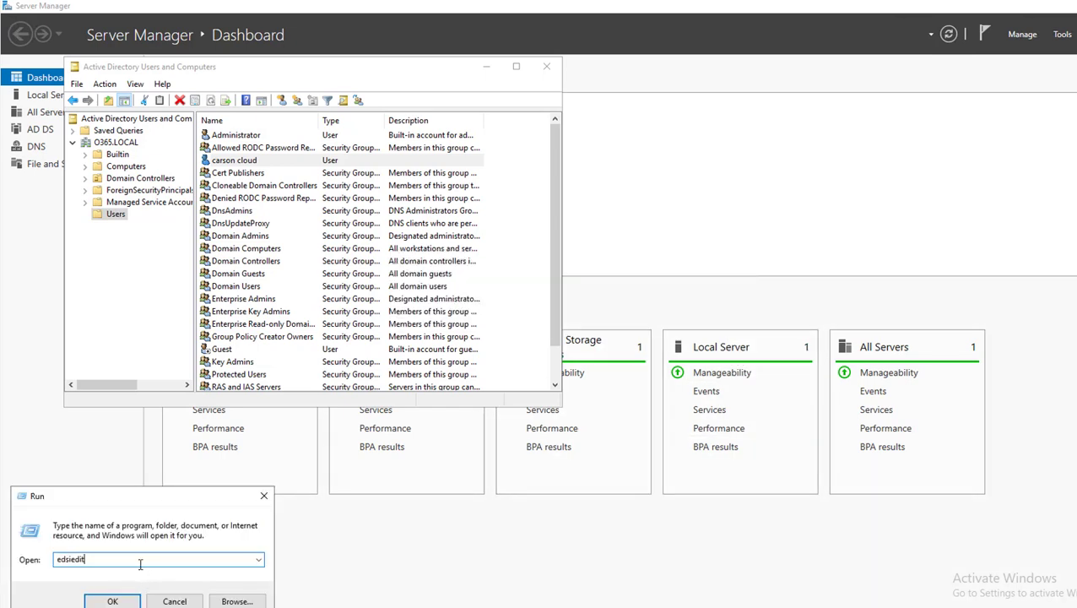
pyautogui.write('.msc')
pyautogui.press('Return')
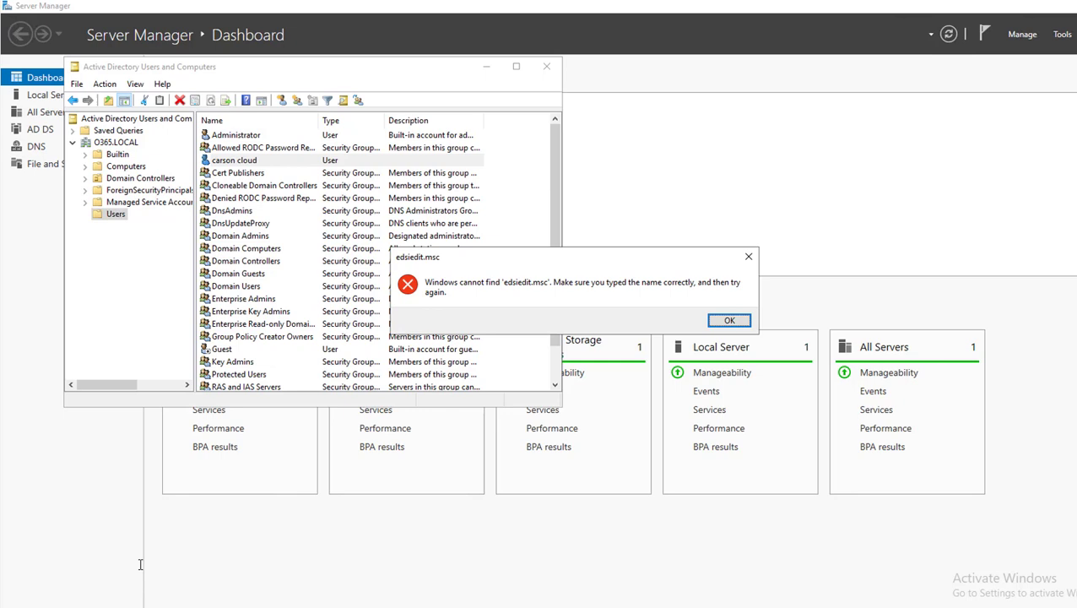
pyautogui.click(720, 326)
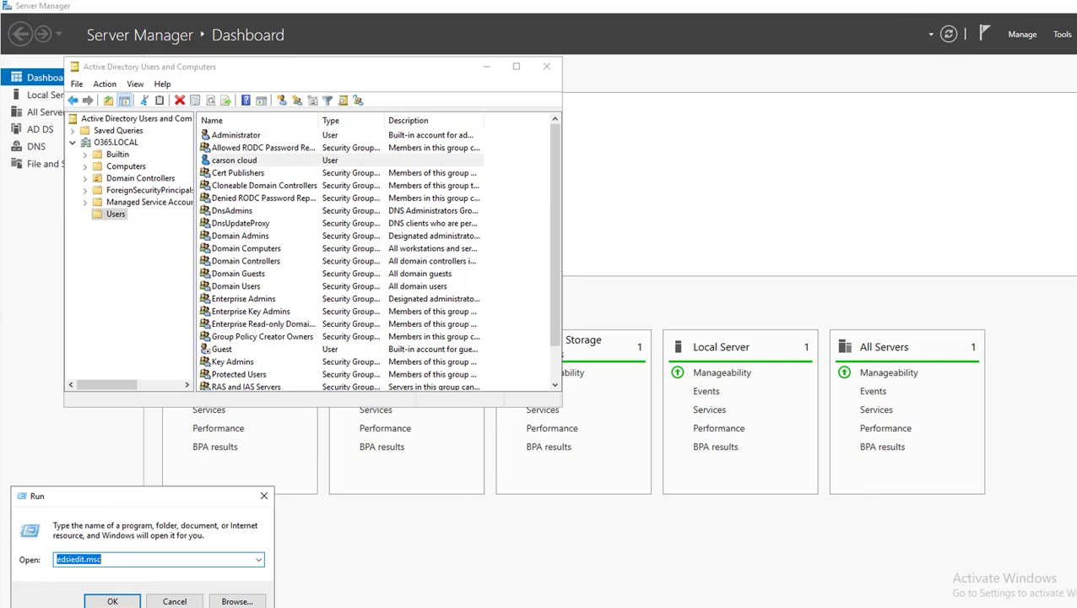
# Step: Correct the command to adsiedit without the .msc extension and try to run it
pyautogui.click(57, 559)
pyautogui.press('Delete')
pyautogui.write('a')
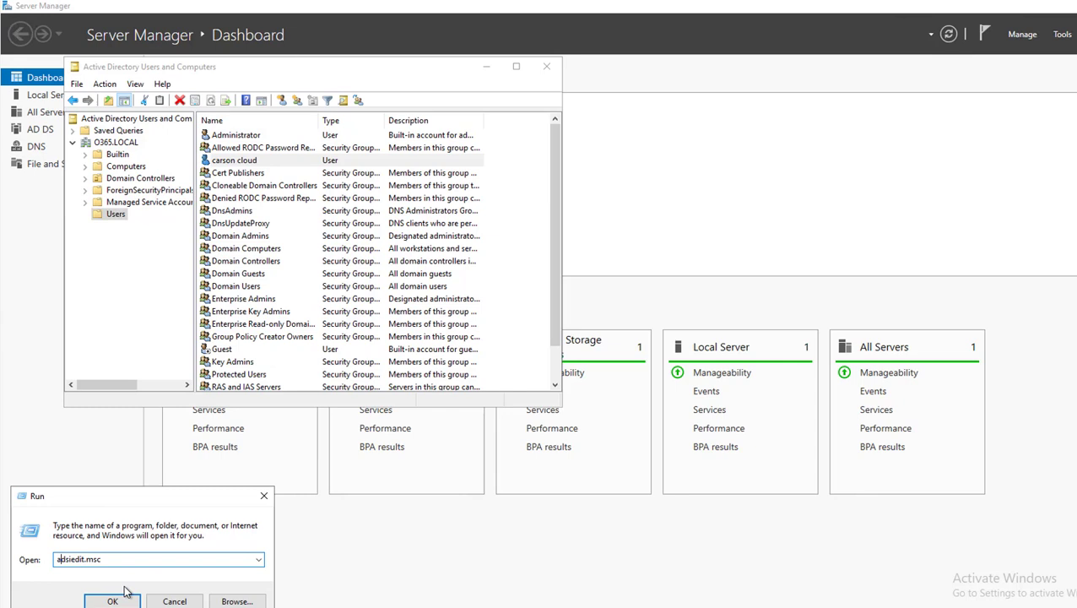
pyautogui.press('Right')
pyautogui.press('Right')
pyautogui.press('Right')
pyautogui.press('Right')
pyautogui.press('Right')
pyautogui.press('Right')
pyautogui.press('Right')
pyautogui.hotkey('shift', 'End')
pyautogui.press('Delete')
pyautogui.click(98, 601)
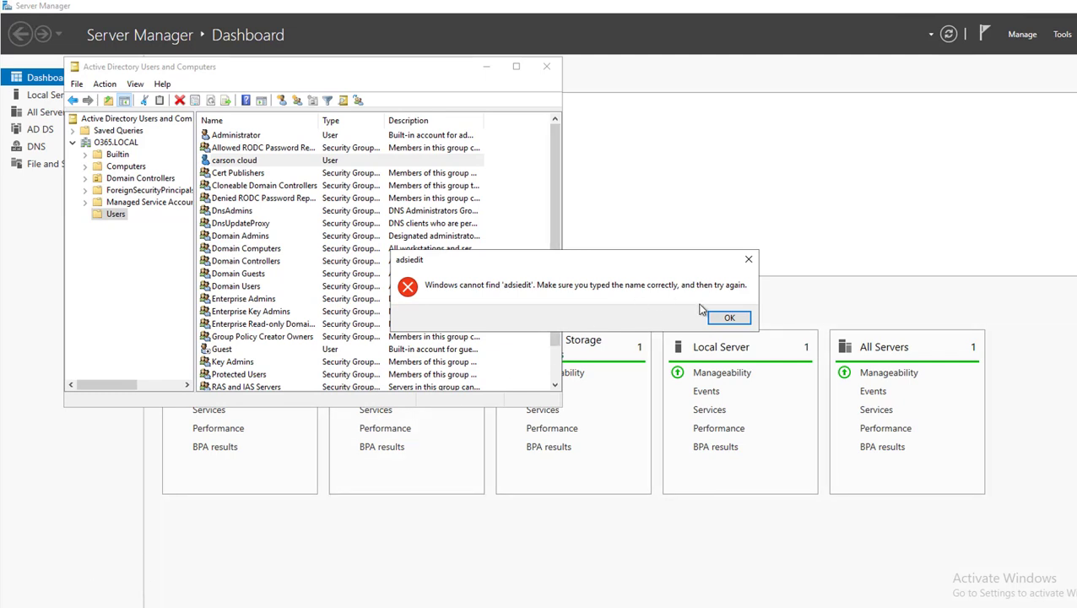
pyautogui.click(722, 317)
# Step: Add the .msc extension to the adsiedit command and run it to open ADSI Edit
pyautogui.click(149, 563)
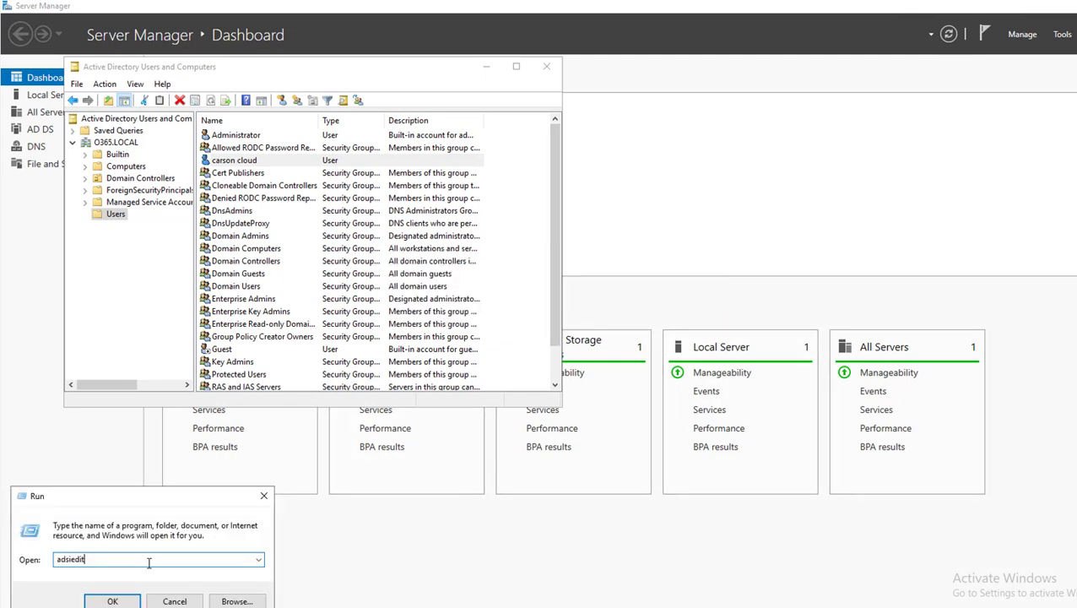
pyautogui.write('.msc')
pyautogui.press('Return')
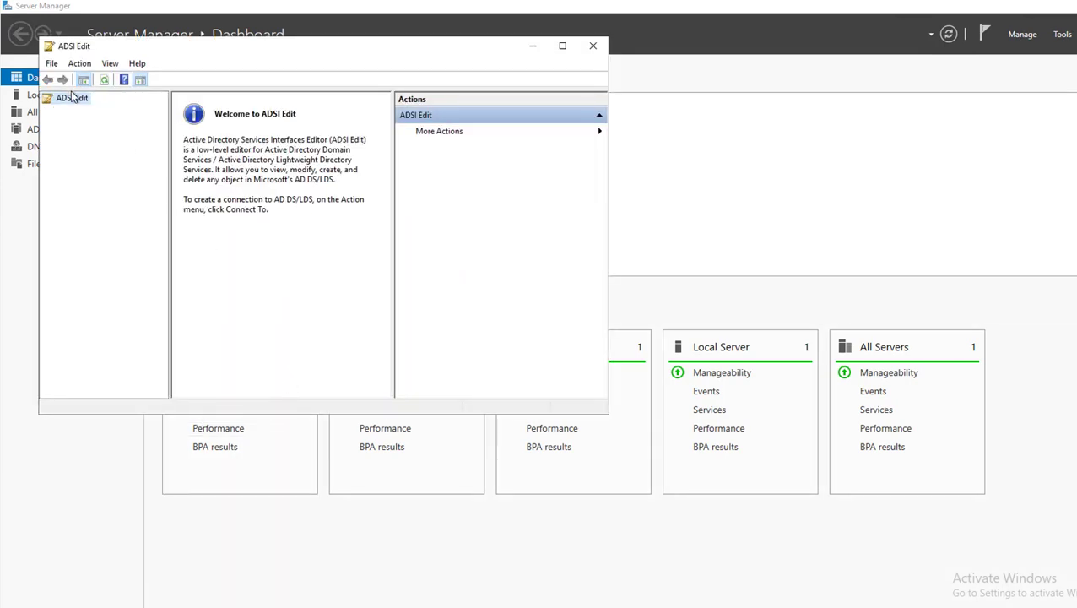
# Step: Connect ADSI Edit to the Default naming context using the default connection settings
pyautogui.rightClick(75, 99)
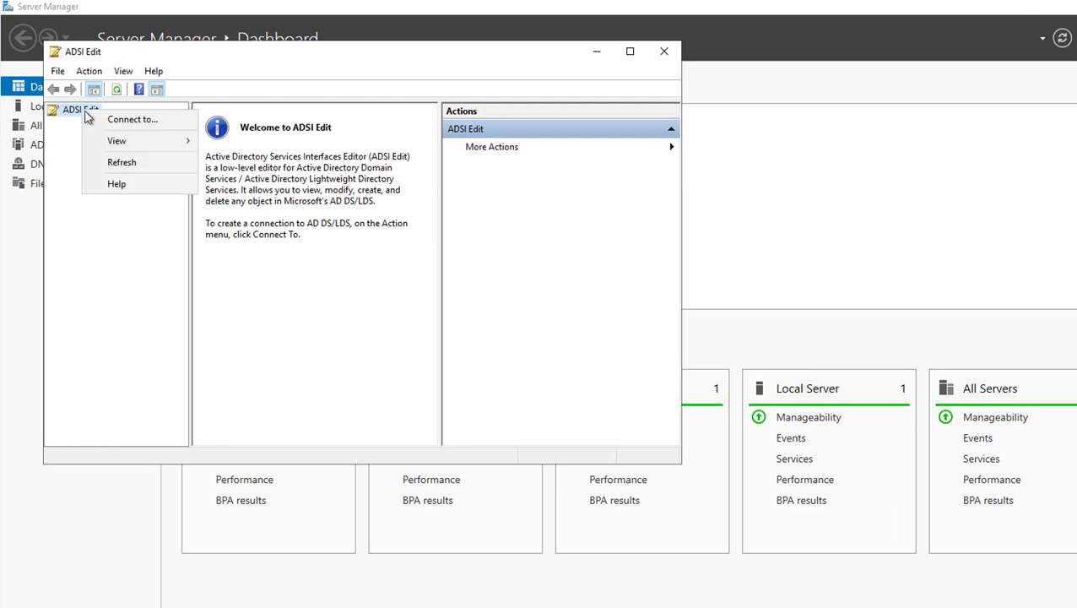
pyautogui.click(118, 120)
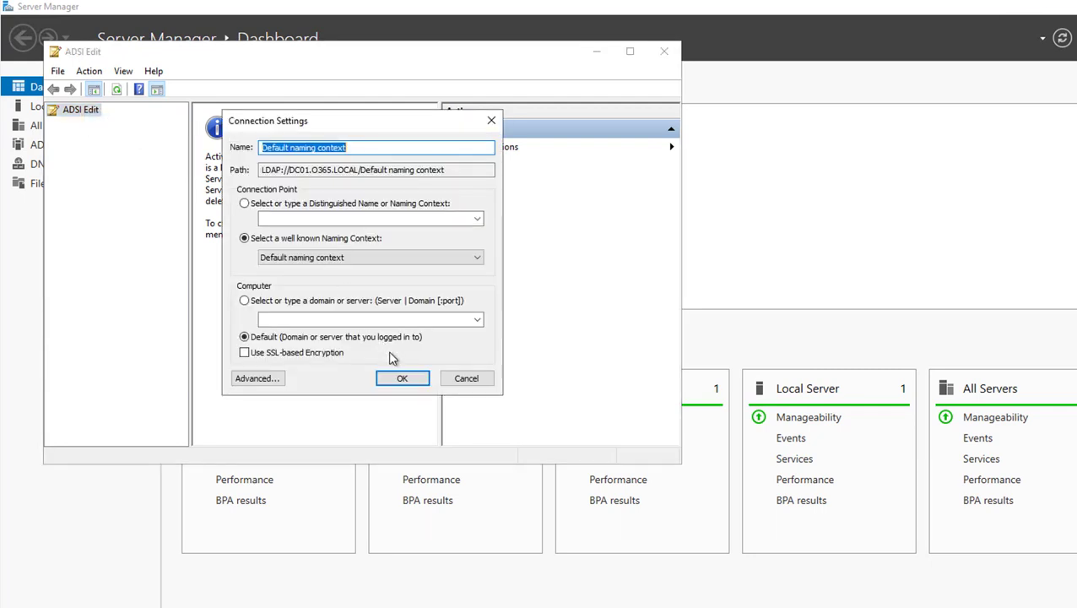
pyautogui.click(402, 379)
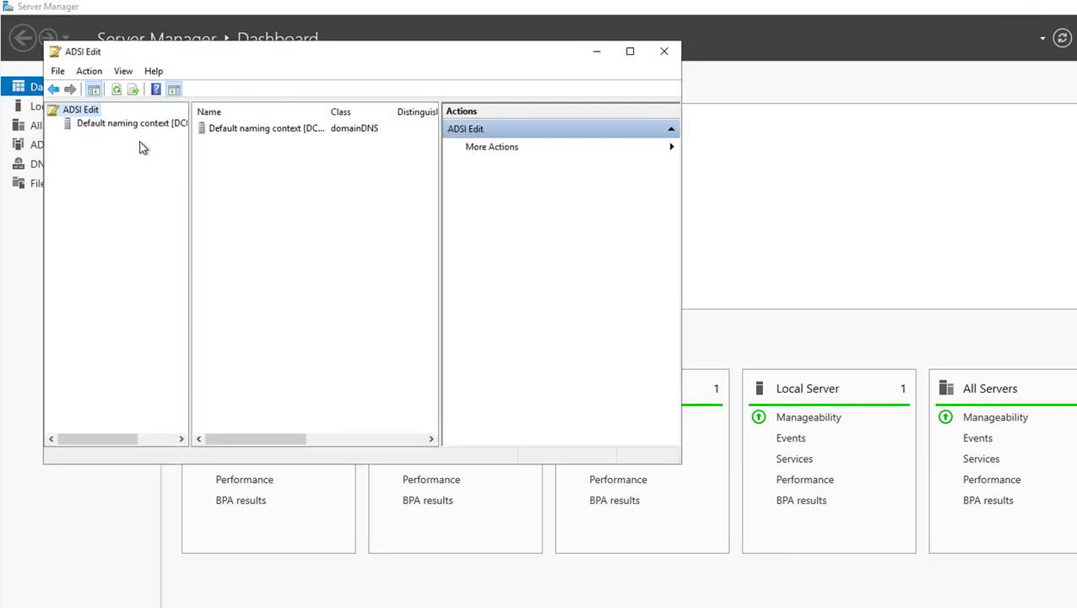
# Step: Widen the directory tree and expand DC=O365,DC=LOCAL down to the contents of CN=System
pyautogui.doubleClick(131, 127)
pyautogui.click(139, 137)
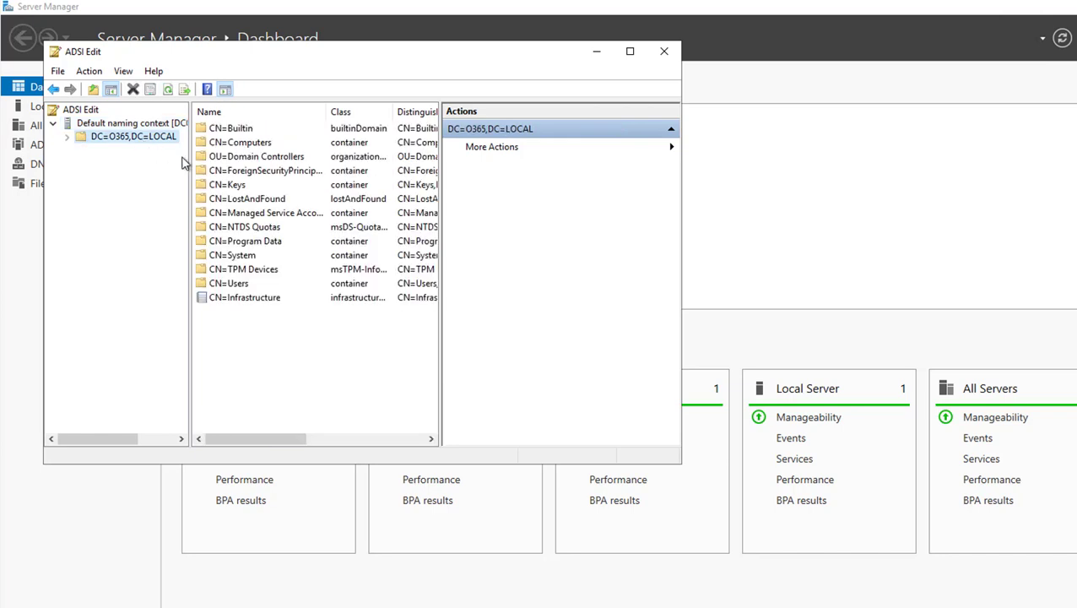
pyautogui.moveTo(191, 158); pyautogui.dragTo(281, 158)
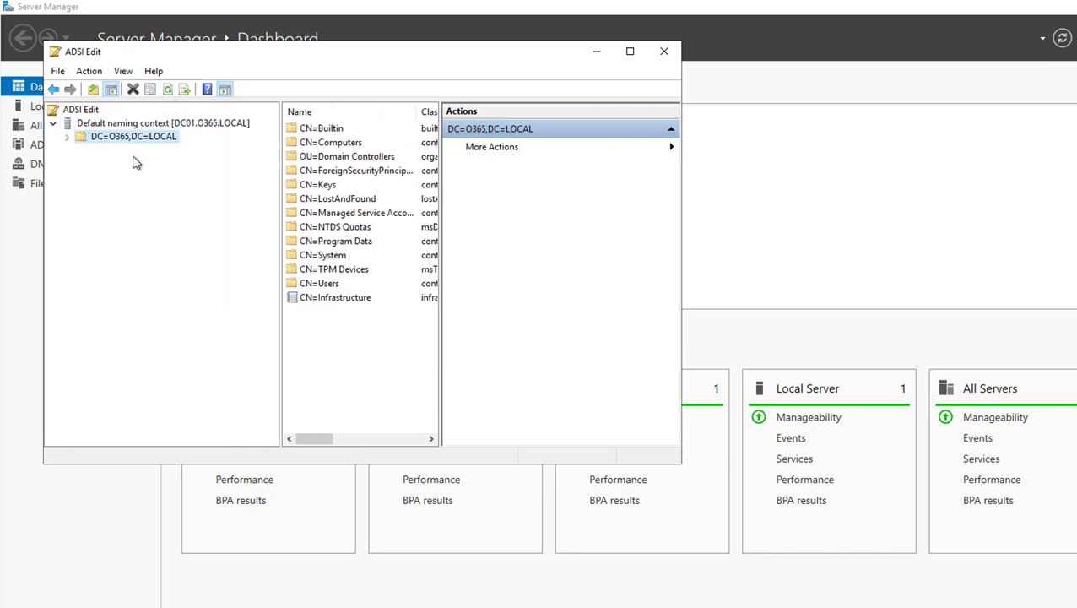
pyautogui.click(66, 136)
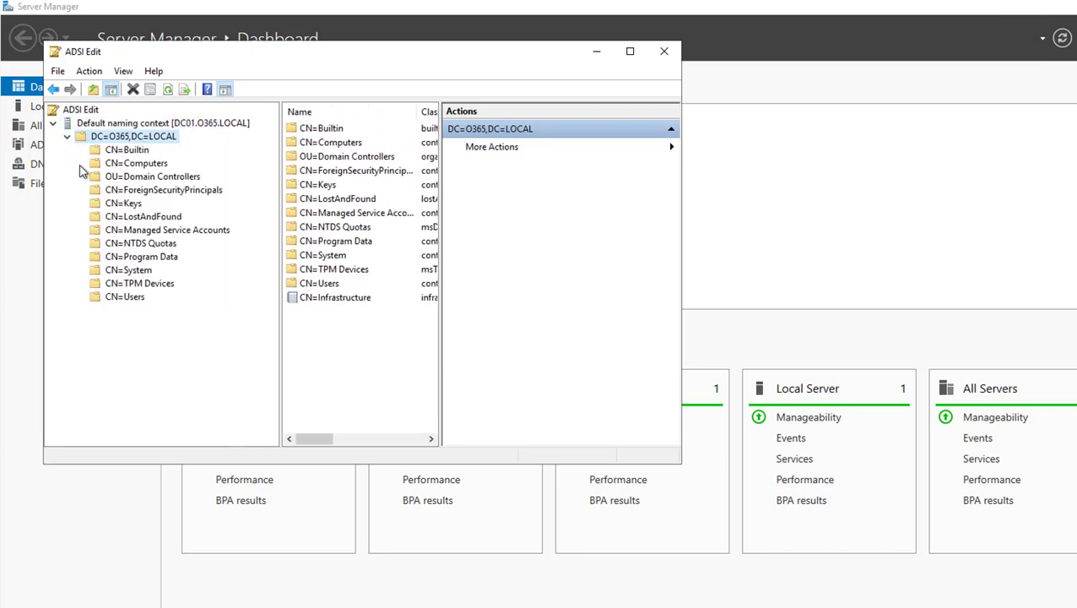
pyautogui.doubleClick(131, 270)
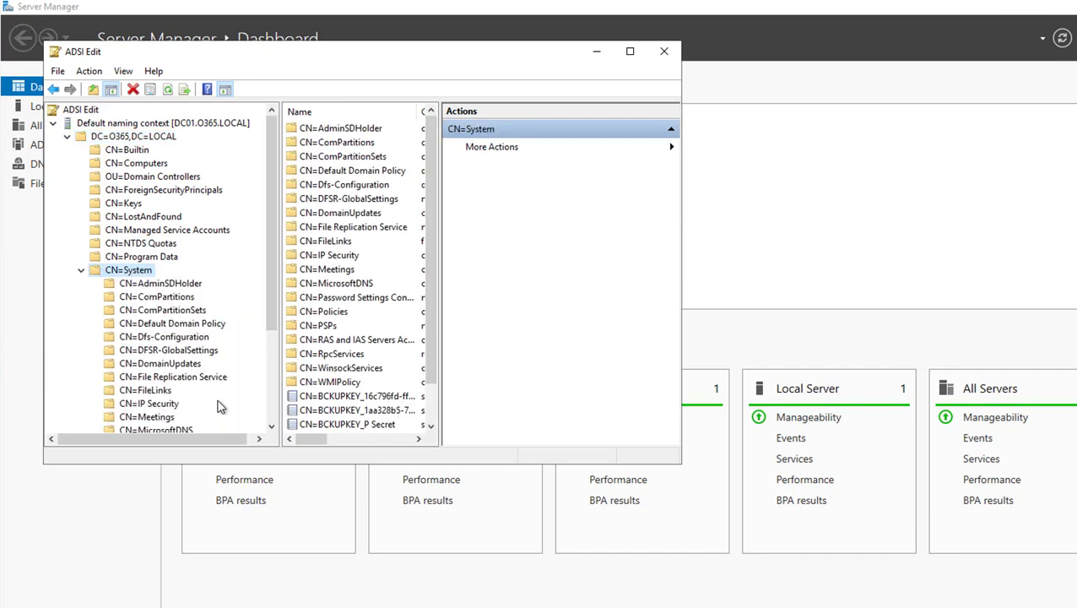
pyautogui.moveTo(272, 318); pyautogui.dragTo(291, 426)
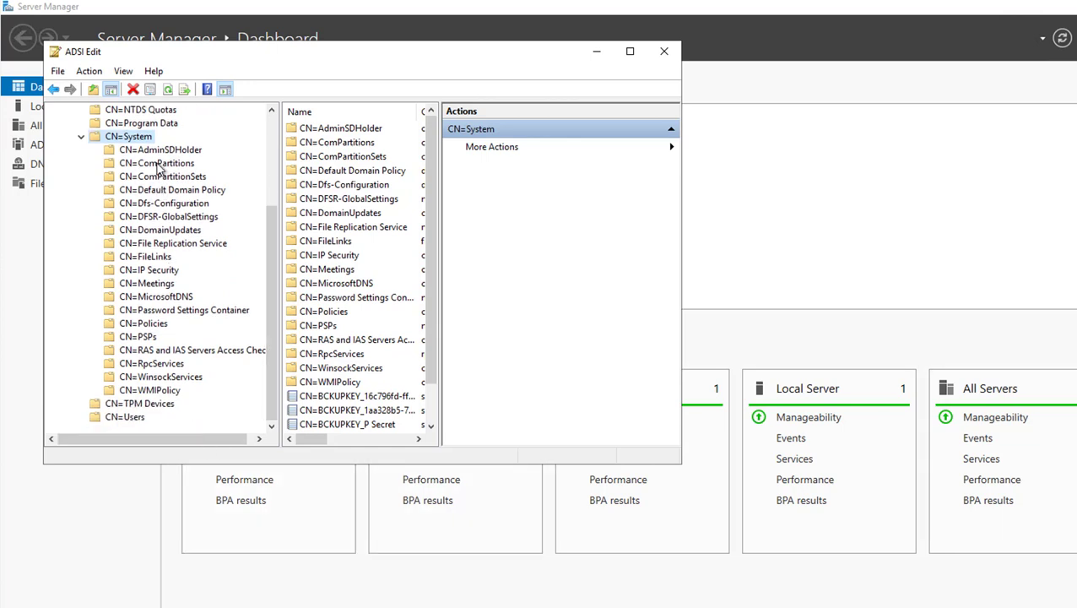
# Step: Create a new container object under CN=System with the common name System Management
pyautogui.rightClick(131, 142)
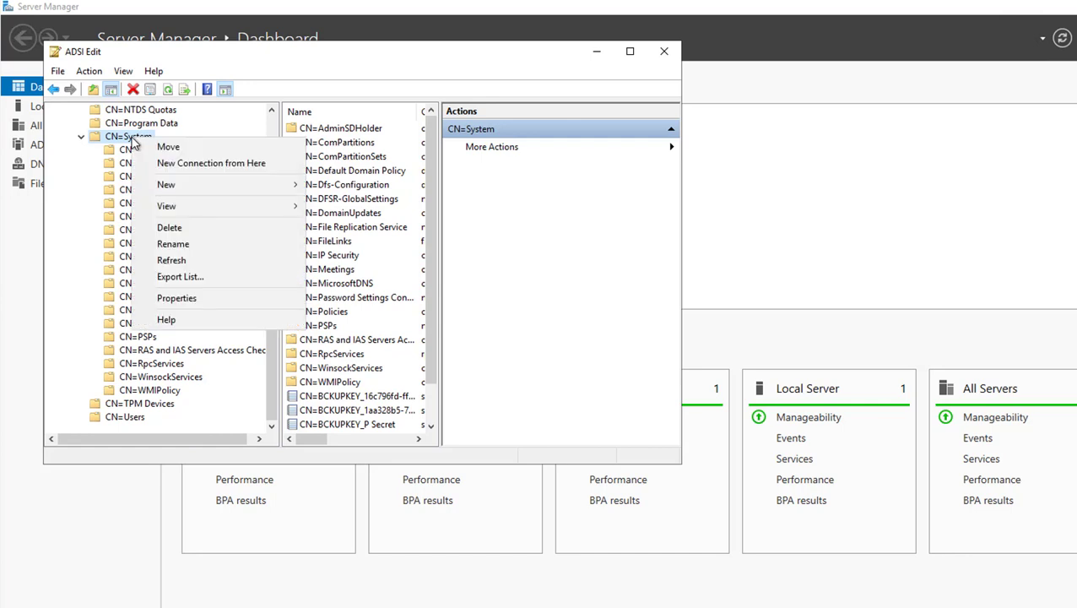
pyautogui.moveTo(170, 189)
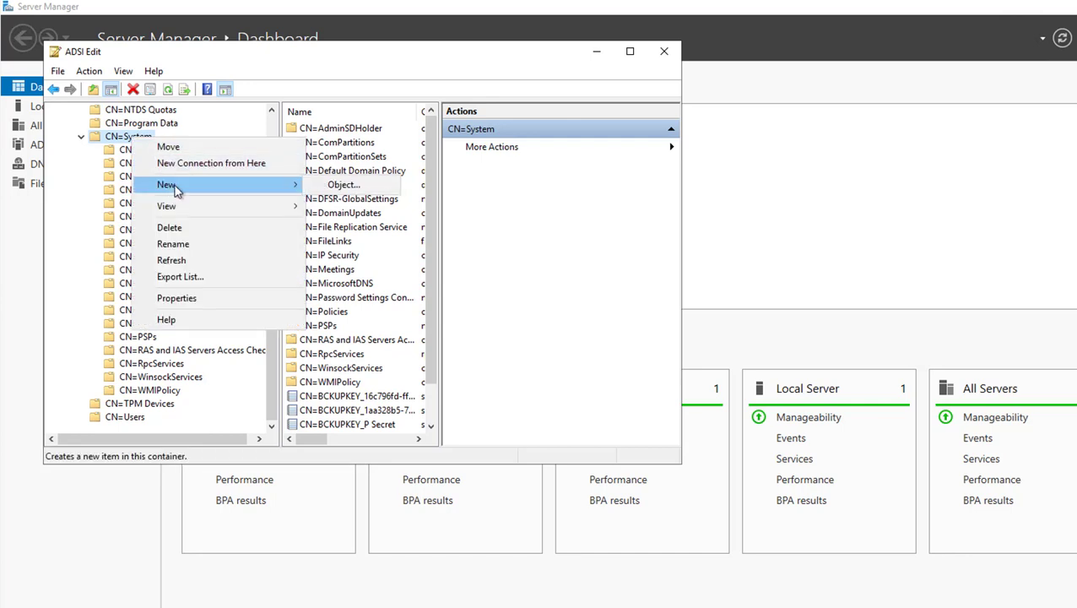
pyautogui.click(349, 188)
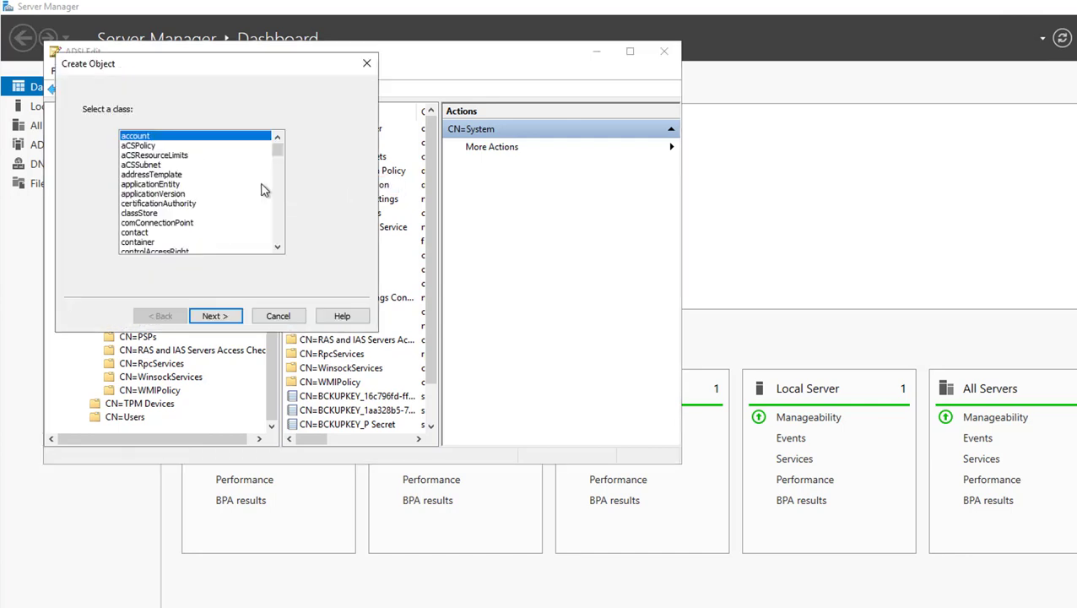
pyautogui.click(143, 243)
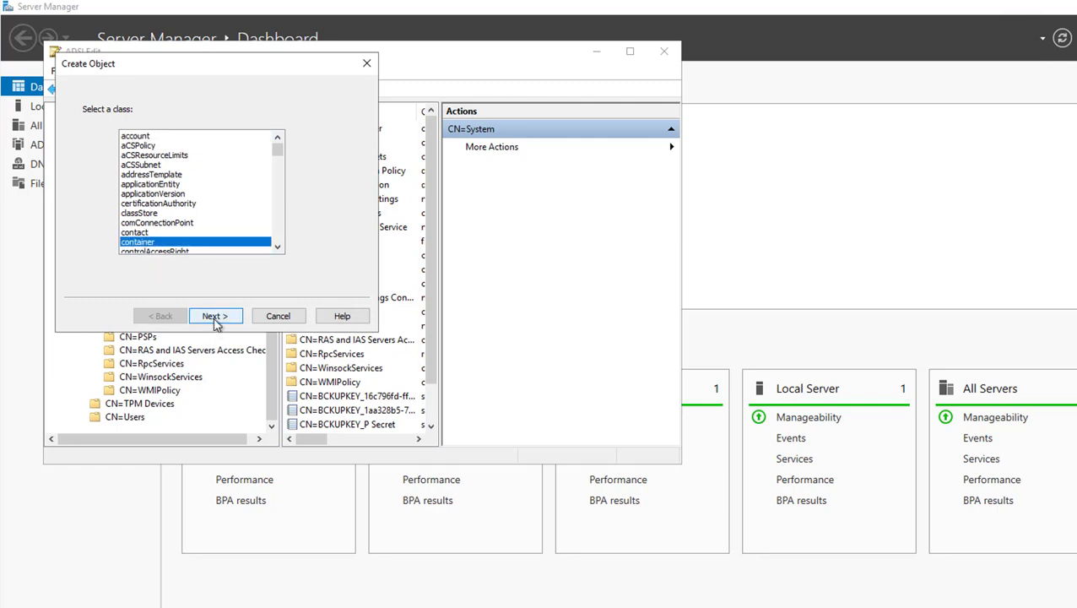
pyautogui.click(216, 317)
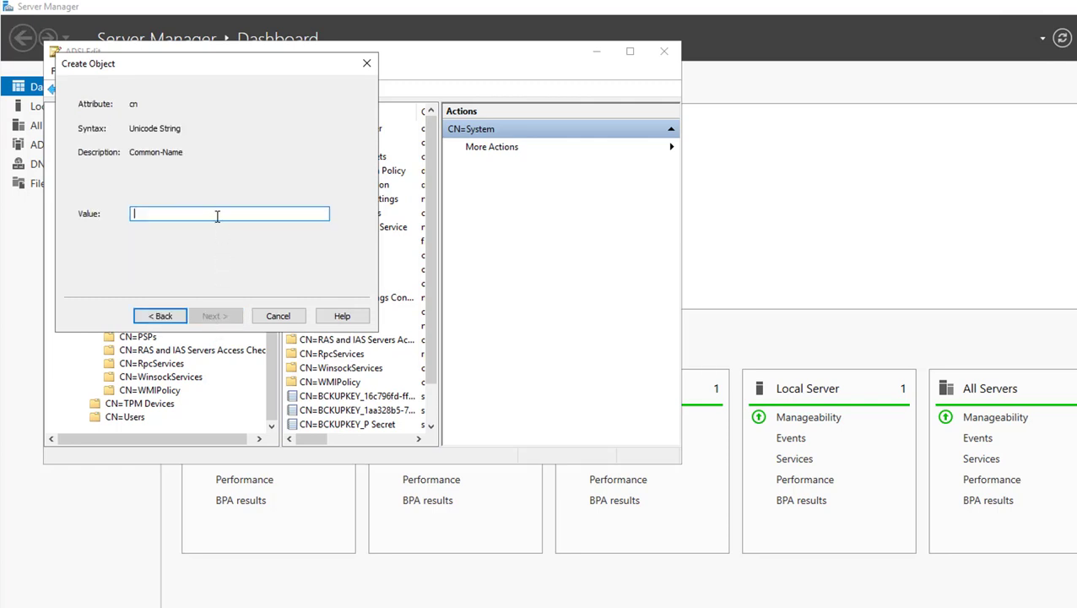
pyautogui.write('System')
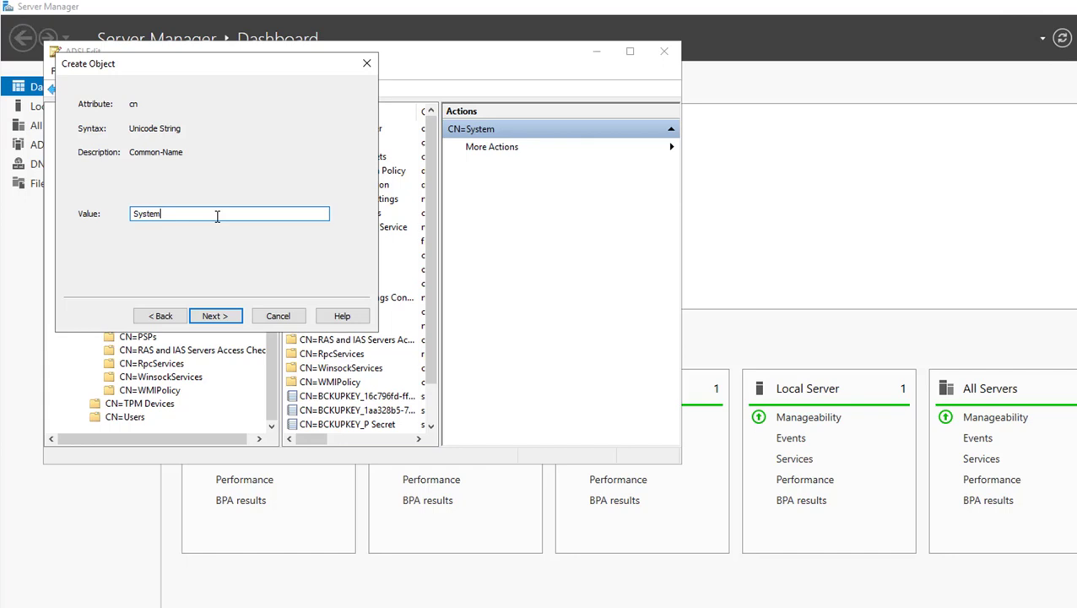
pyautogui.write(' Management')
pyautogui.click(215, 318)
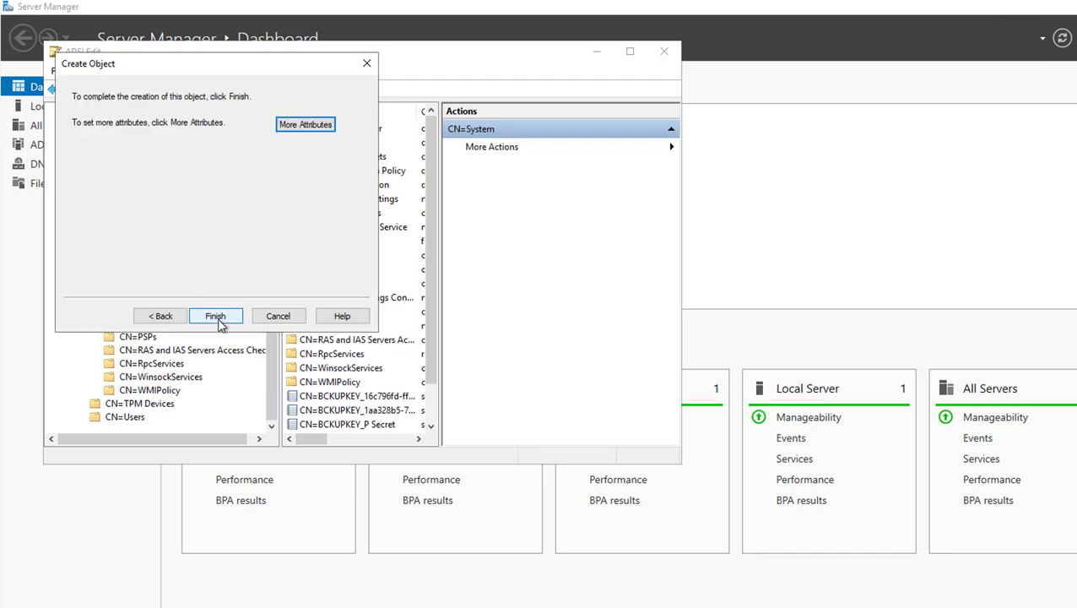
pyautogui.click(219, 324)
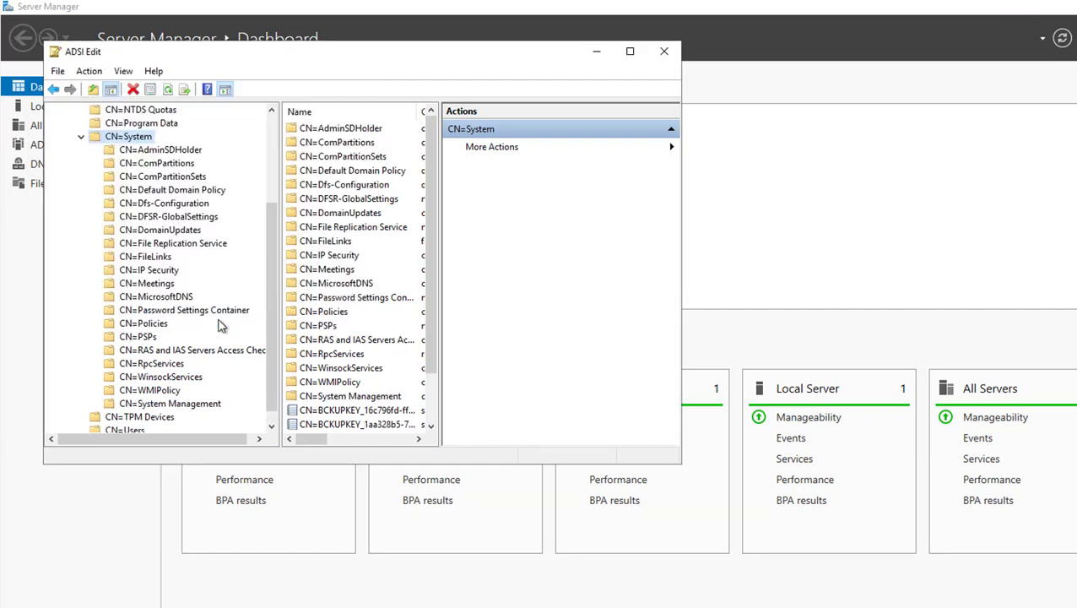
# Step: Open the security settings of CN=System Management and include Computers in the object types for adding a new principal
pyautogui.click(181, 406)
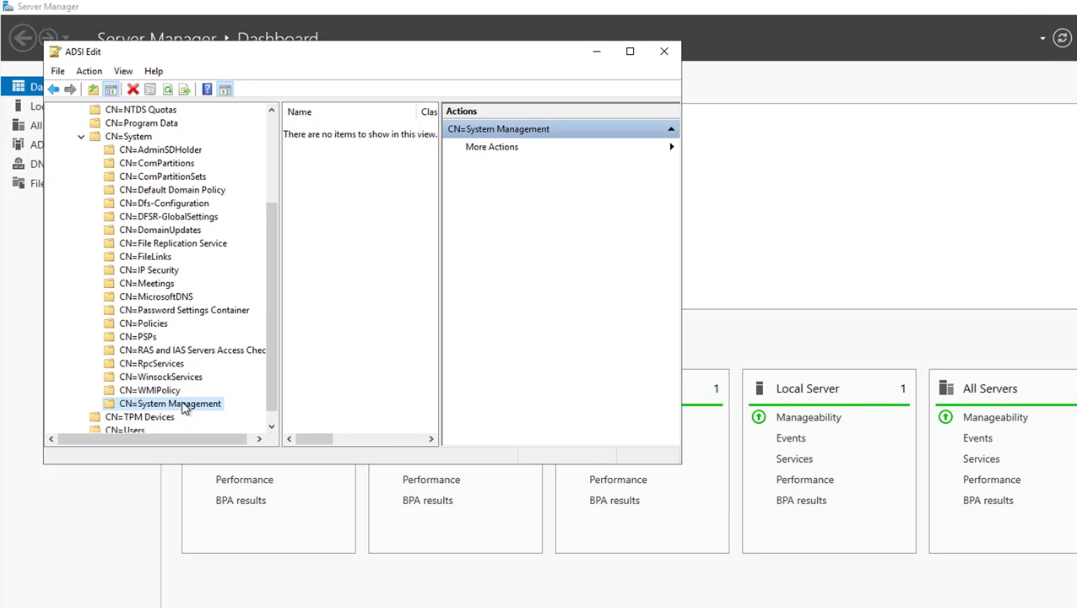
pyautogui.rightClick(184, 407)
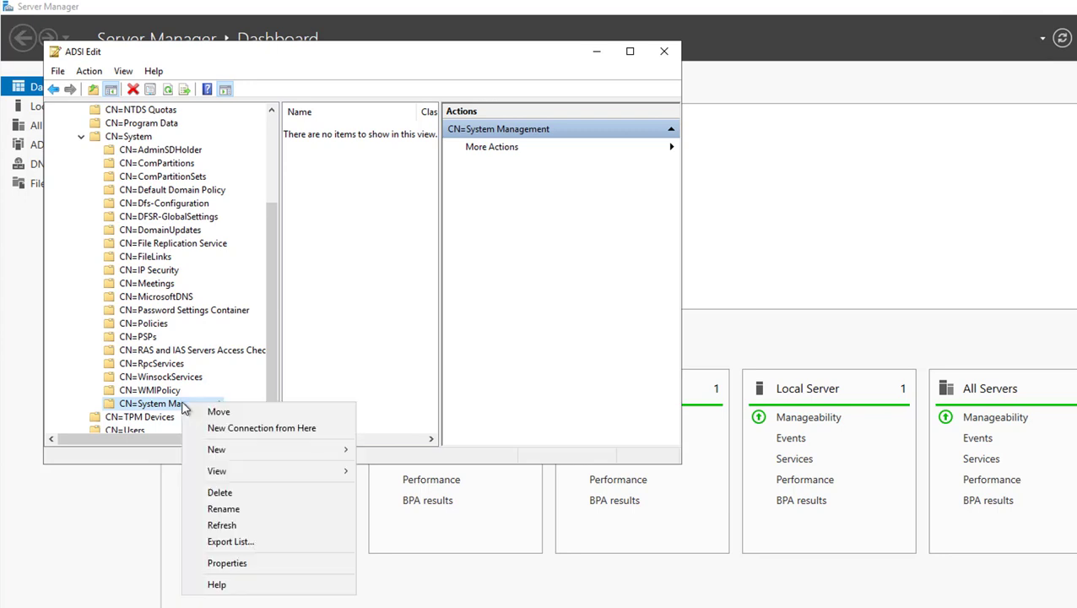
pyautogui.click(244, 563)
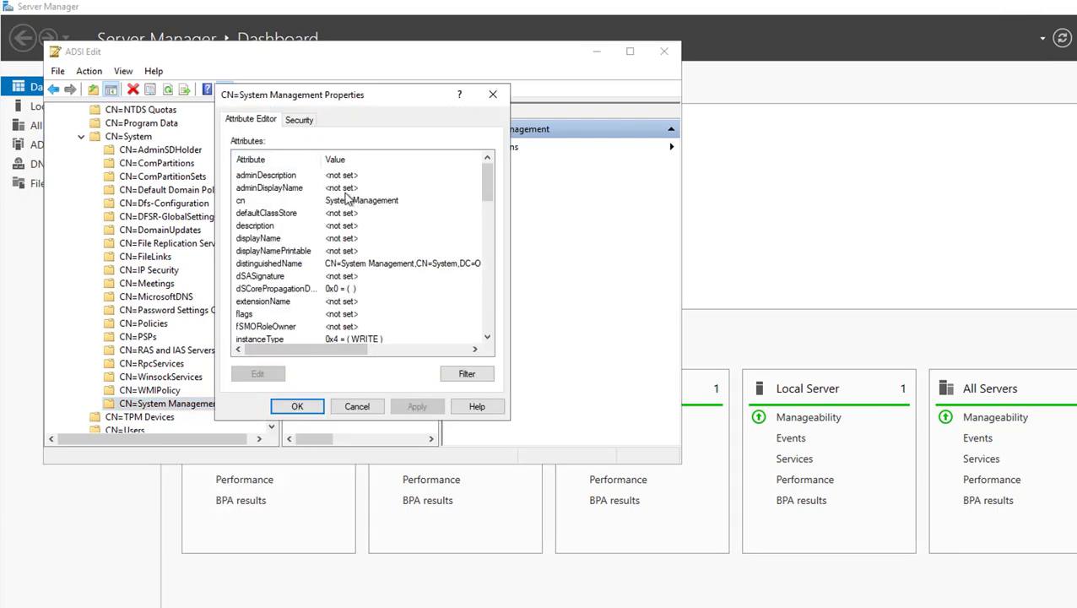
pyautogui.click(301, 119)
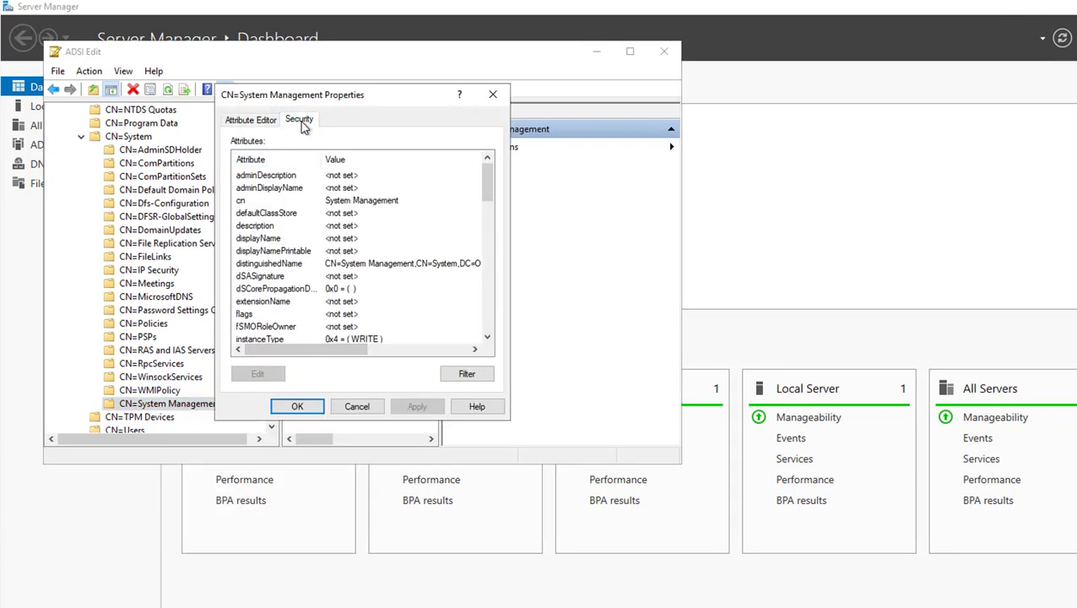
pyautogui.click(402, 236)
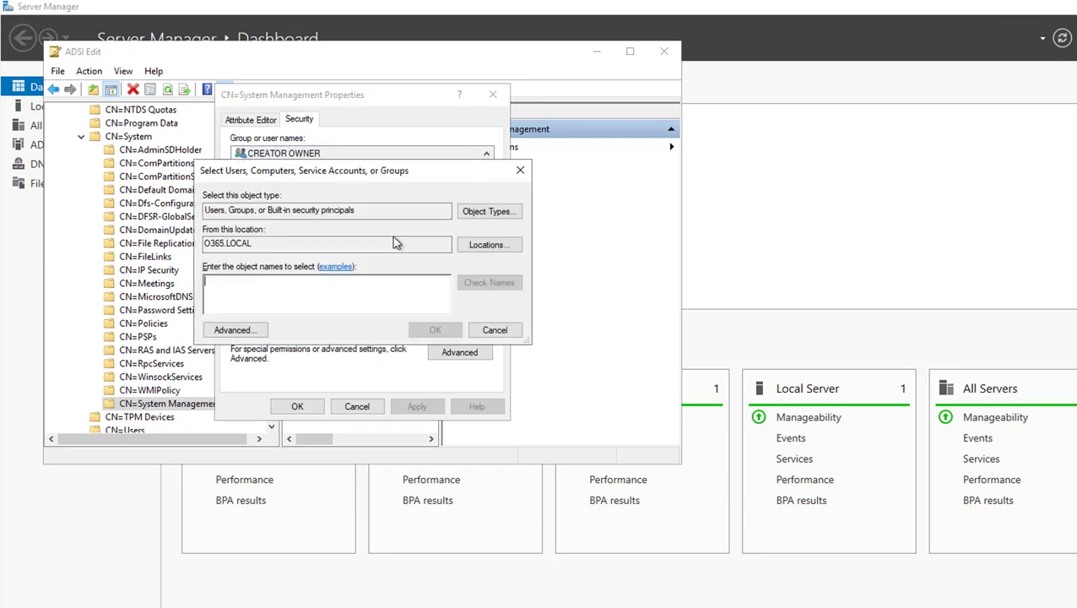
pyautogui.click(488, 212)
pyautogui.click(198, 244)
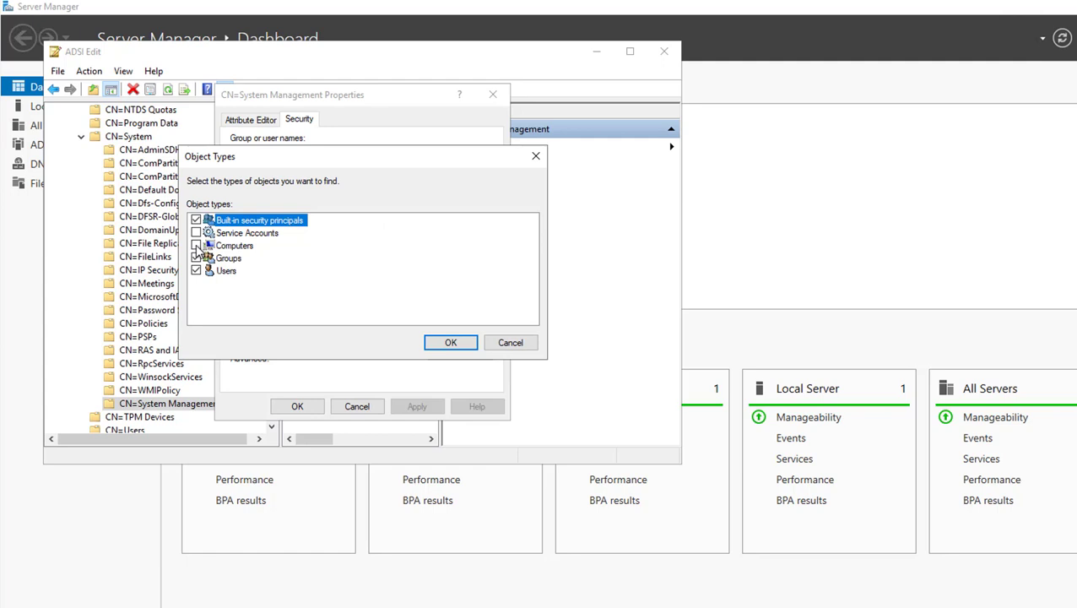
pyautogui.click(448, 341)
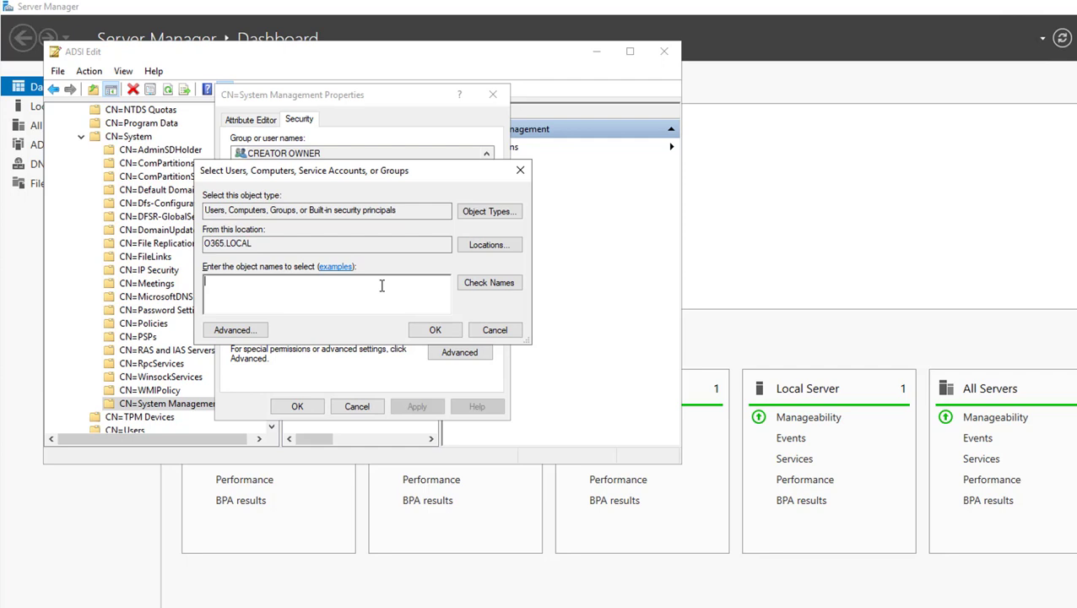
# Step: Add the SCCM computer account to the System Management container's permissions and allow it Full control
pyautogui.write('SCCM')
pyautogui.click(500, 292)
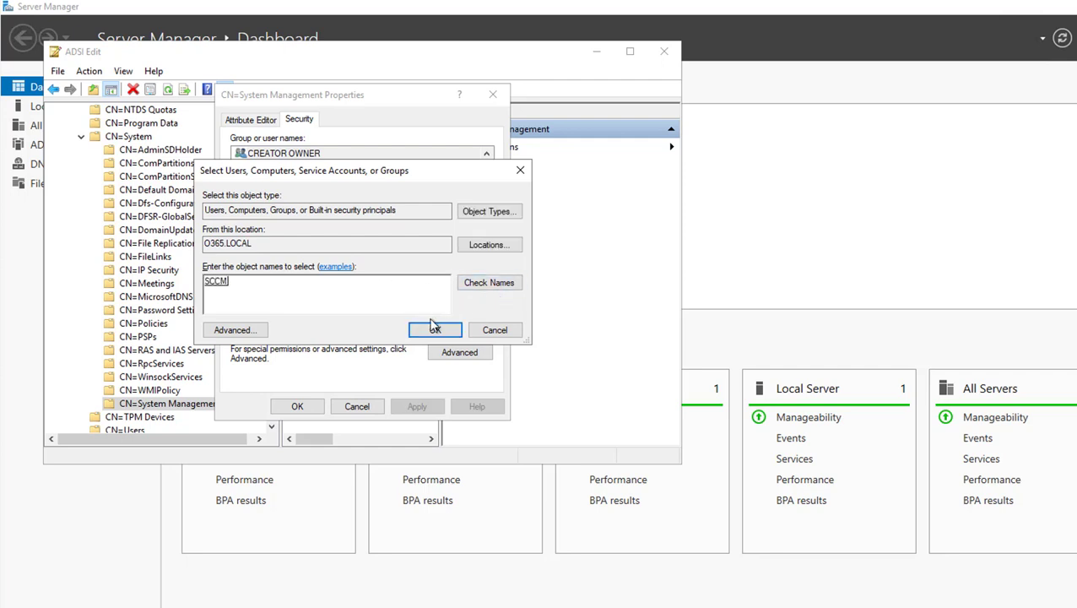
pyautogui.click(433, 328)
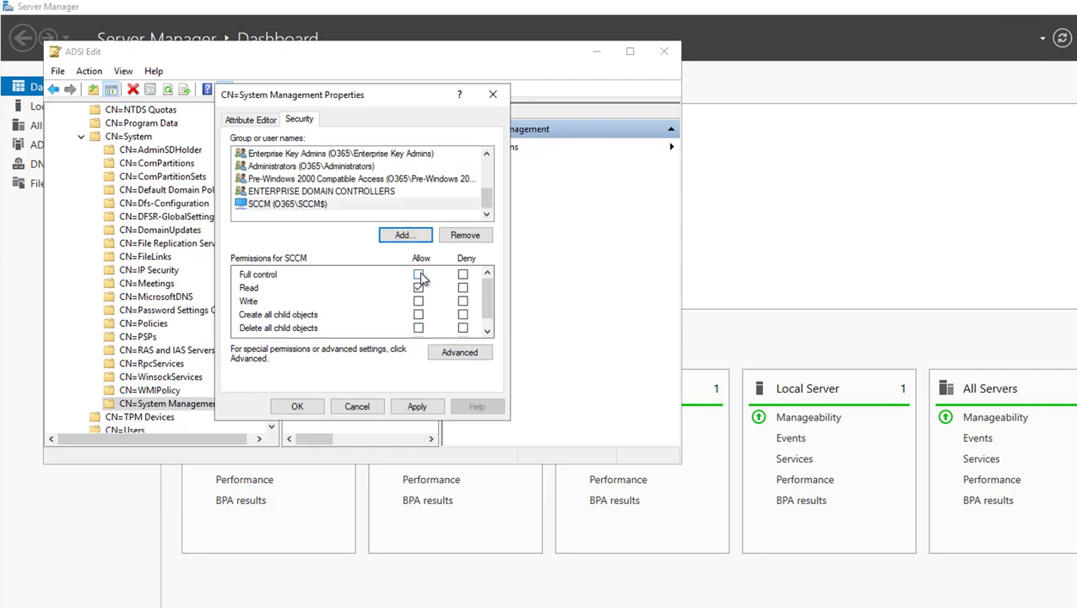
pyautogui.click(326, 205)
pyautogui.click(418, 275)
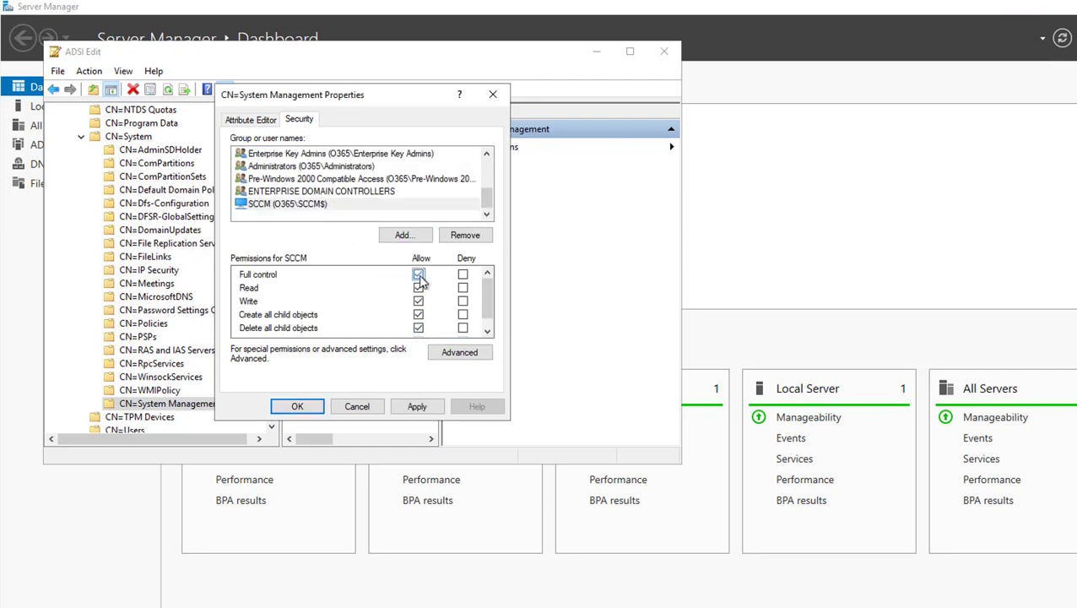
# Step: Set the SCCM permission entry to apply to This object and all descendant objects, and save the container's security settings
pyautogui.click(463, 359)
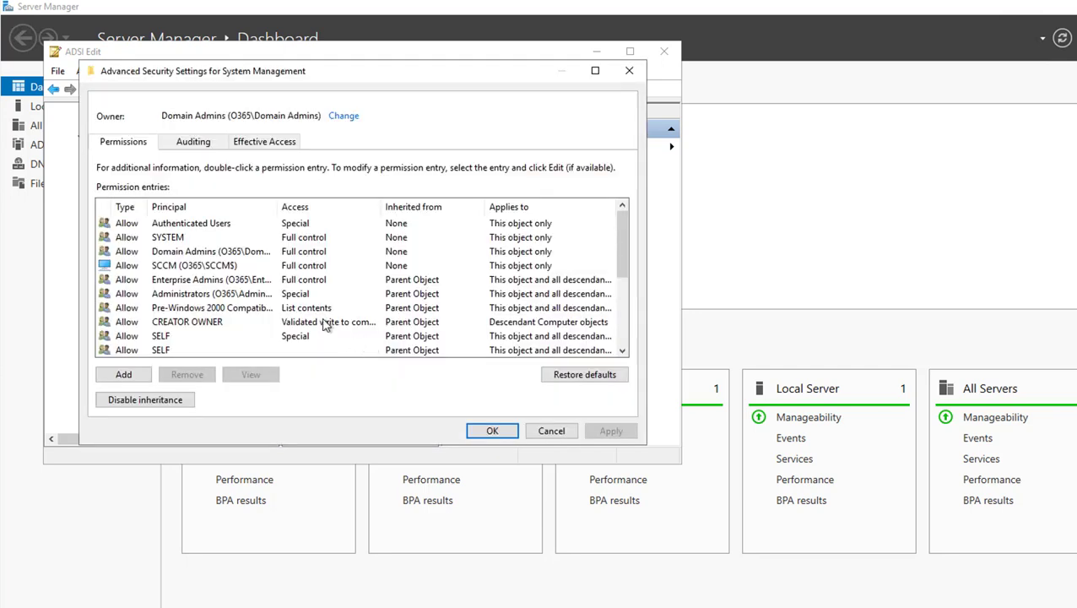
pyautogui.click(226, 268)
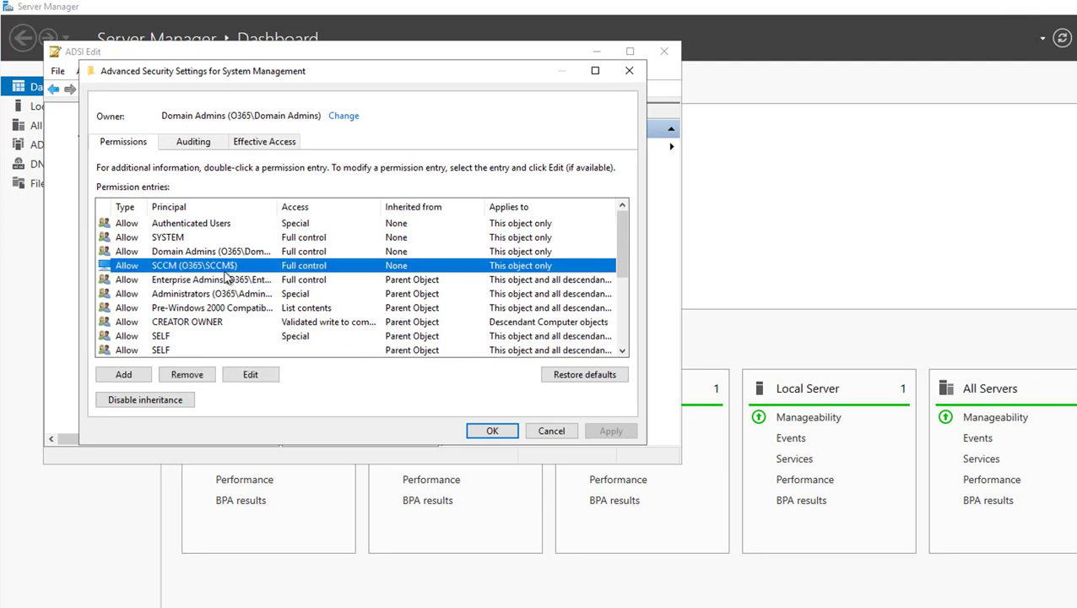
pyautogui.click(246, 381)
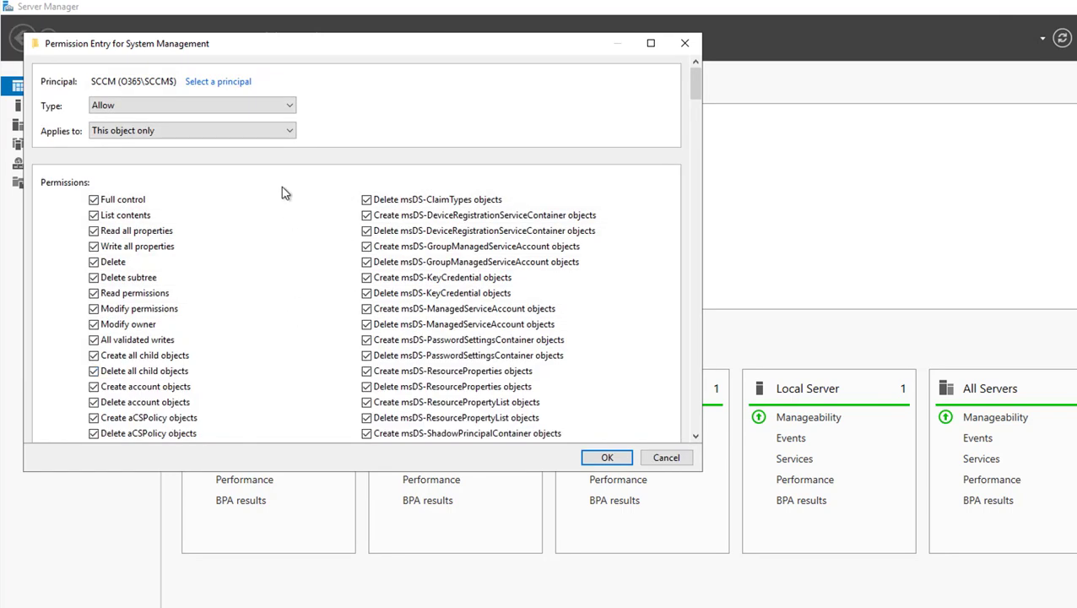
pyautogui.click(277, 138)
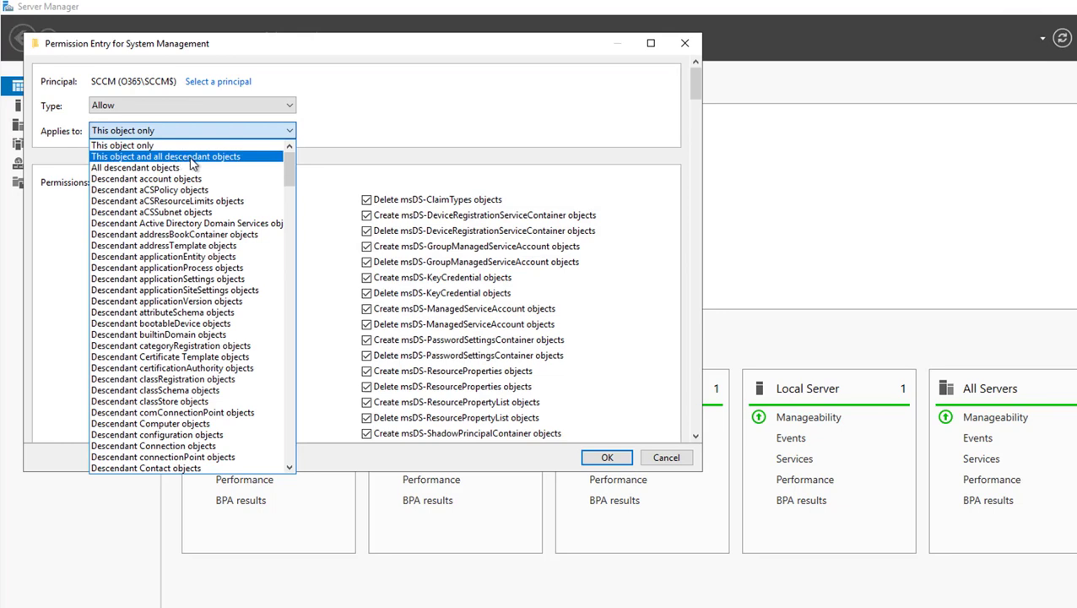
pyautogui.click(221, 157)
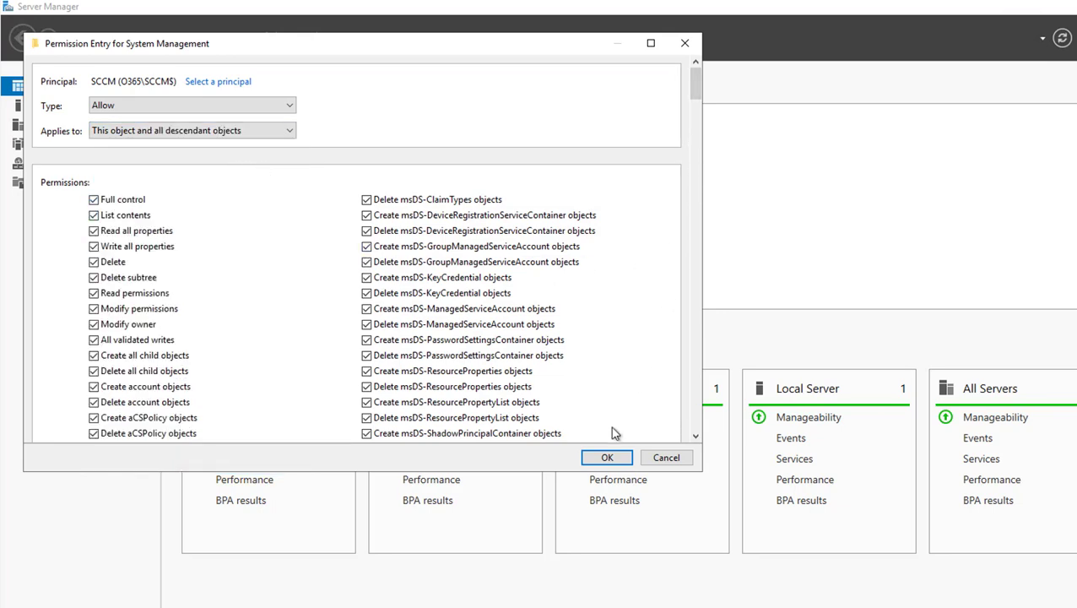
pyautogui.click(611, 457)
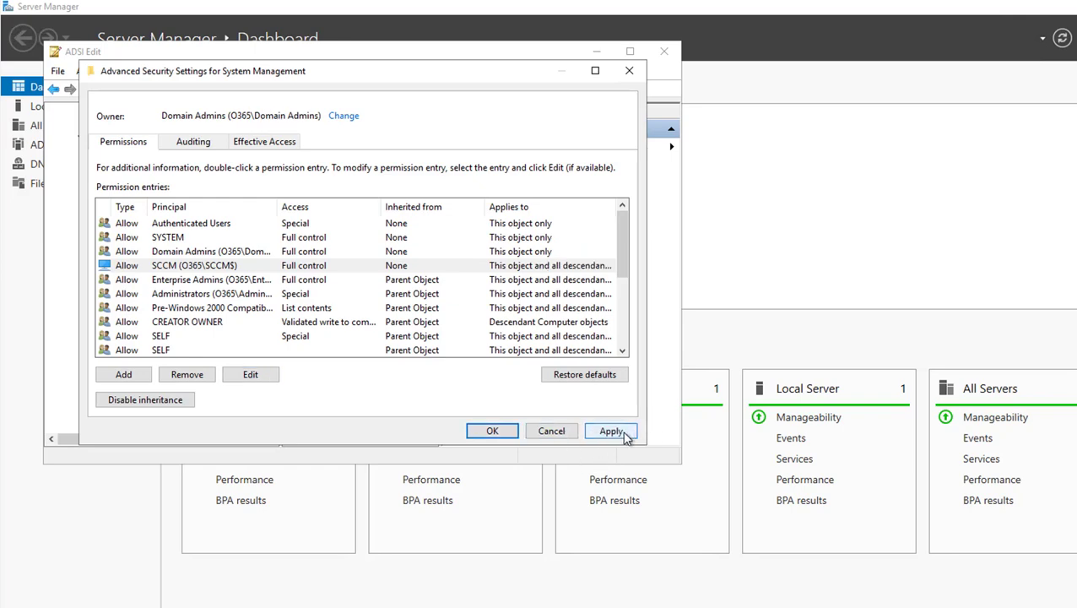
pyautogui.click(623, 434)
pyautogui.click(495, 434)
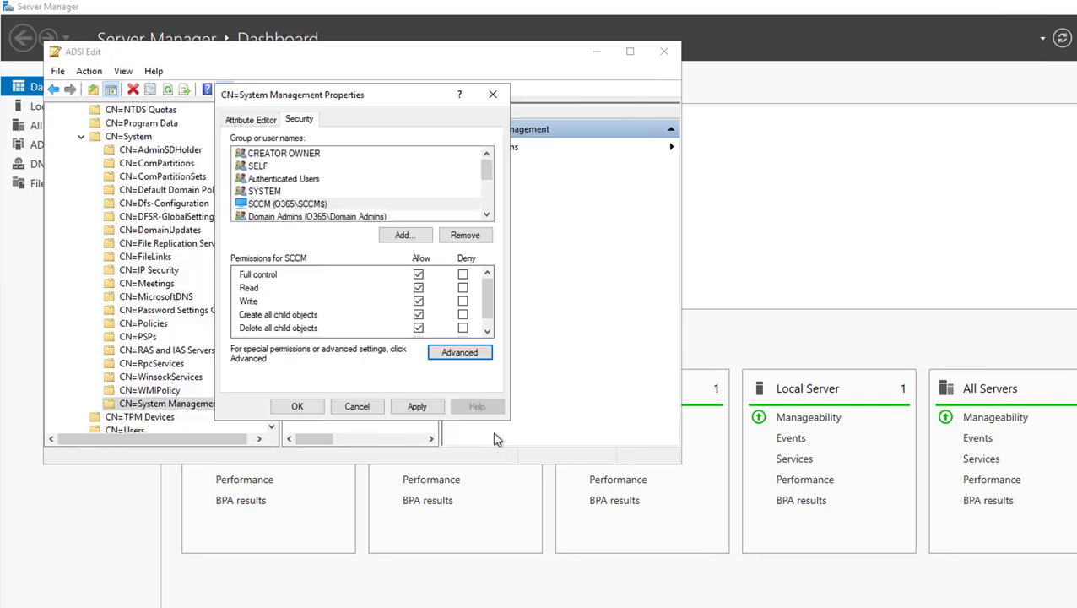
pyautogui.click(416, 406)
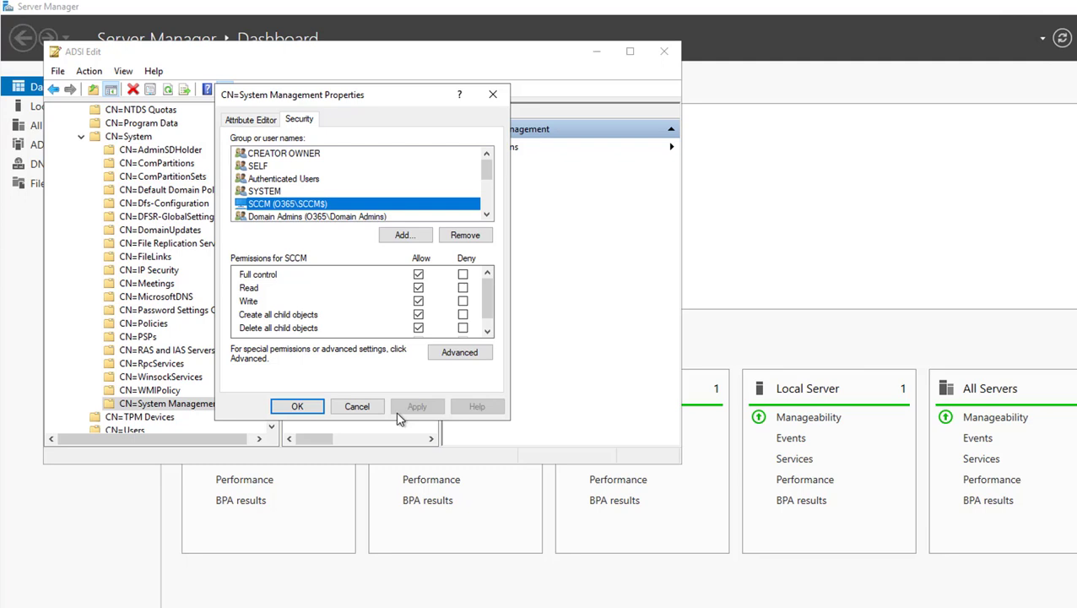
pyautogui.click(294, 406)
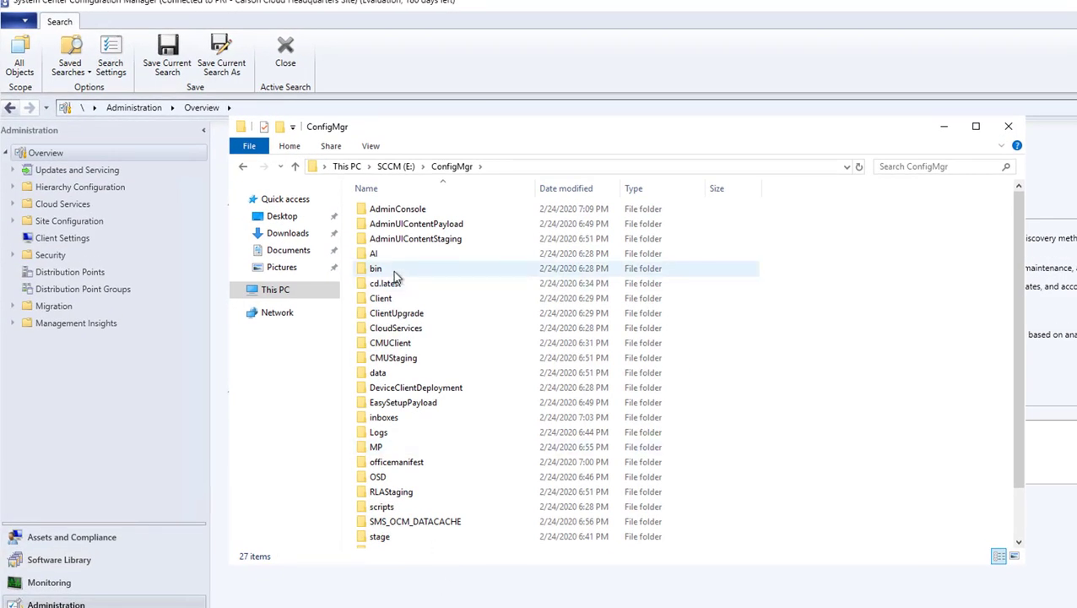
# Step: Switch to File Explorer on the SCCM server and open the bin\X64 folder inside ConfigMgr on the E: drive
pyautogui.moveTo(393, 272)
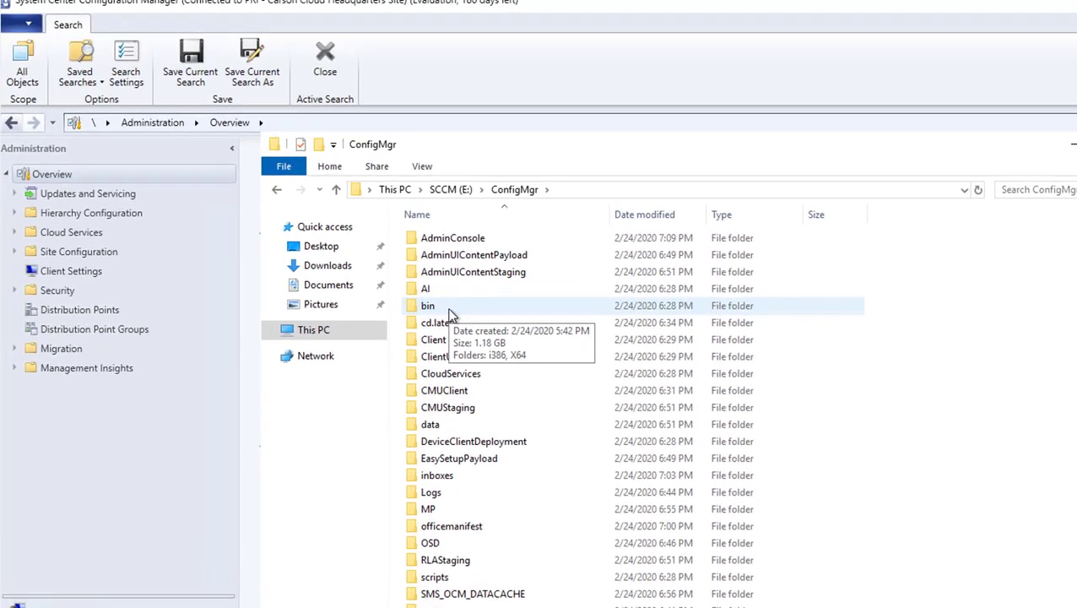
pyautogui.doubleClick(393, 270)
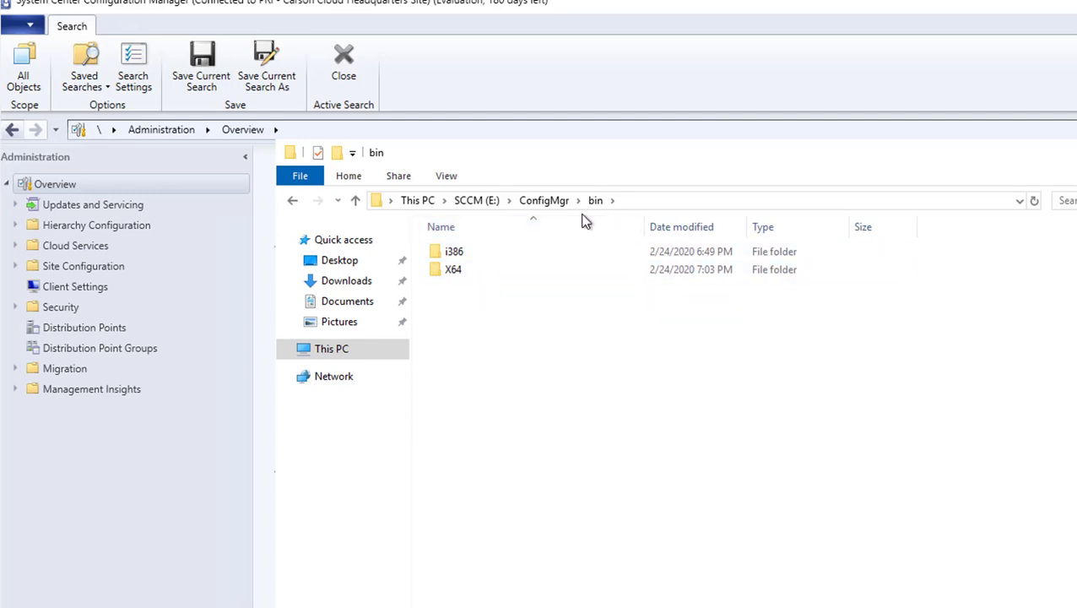
pyautogui.click(463, 271)
pyautogui.doubleClick(462, 271)
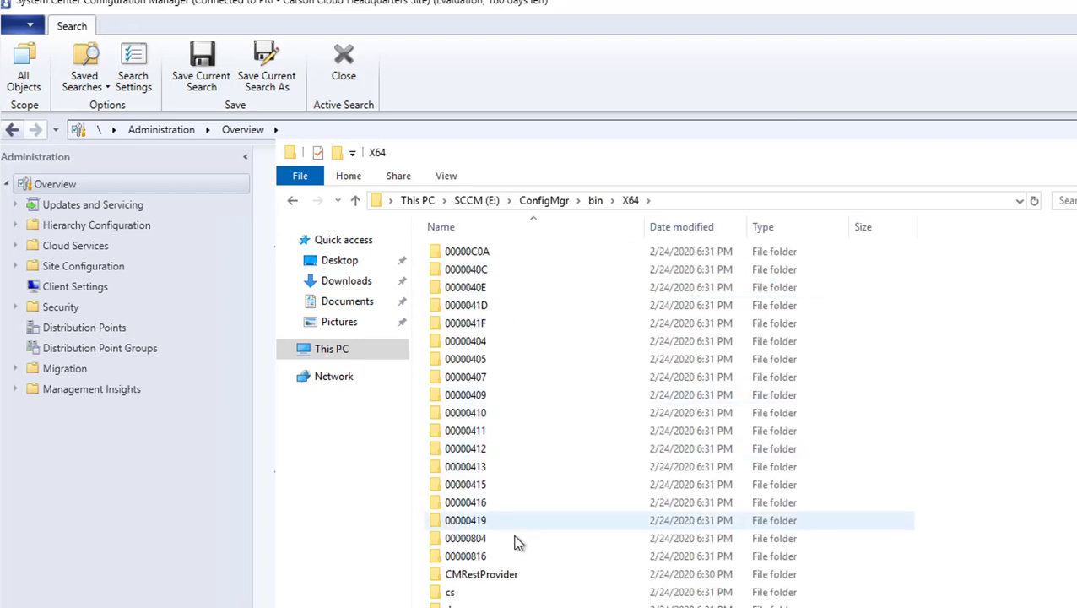
# Step: Locate and select the extadsch application in the X64 folder
pyautogui.scroll(-9, 518, 542)
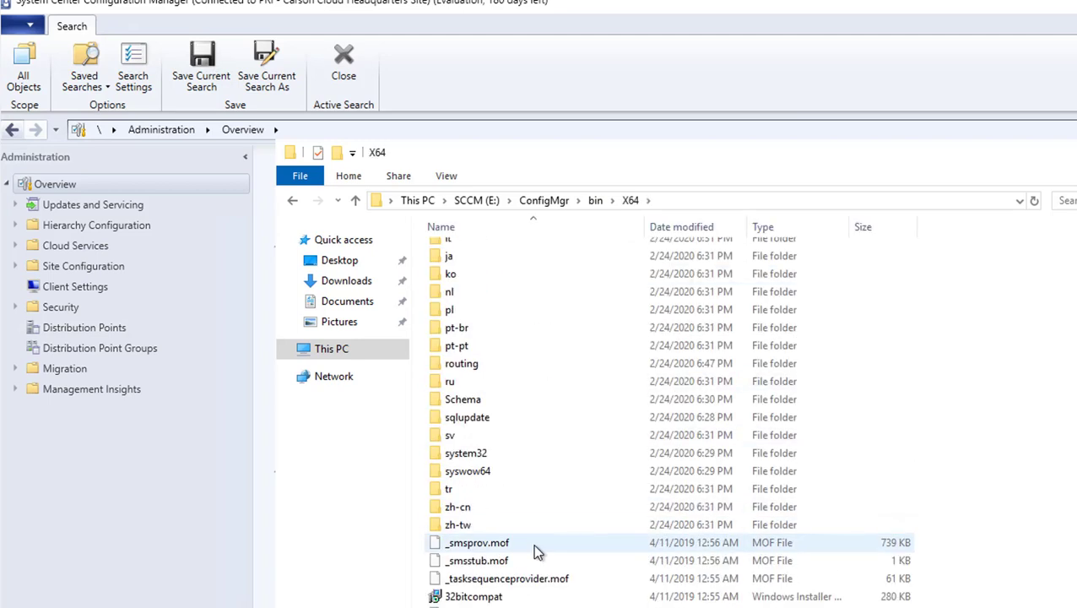
pyautogui.click(534, 547)
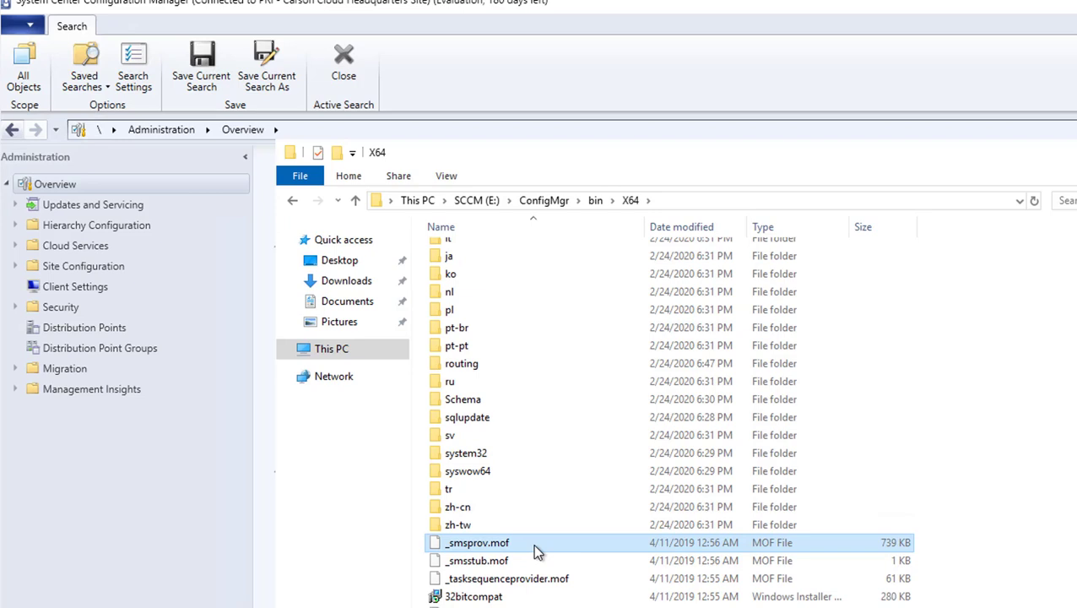
pyautogui.press('e')
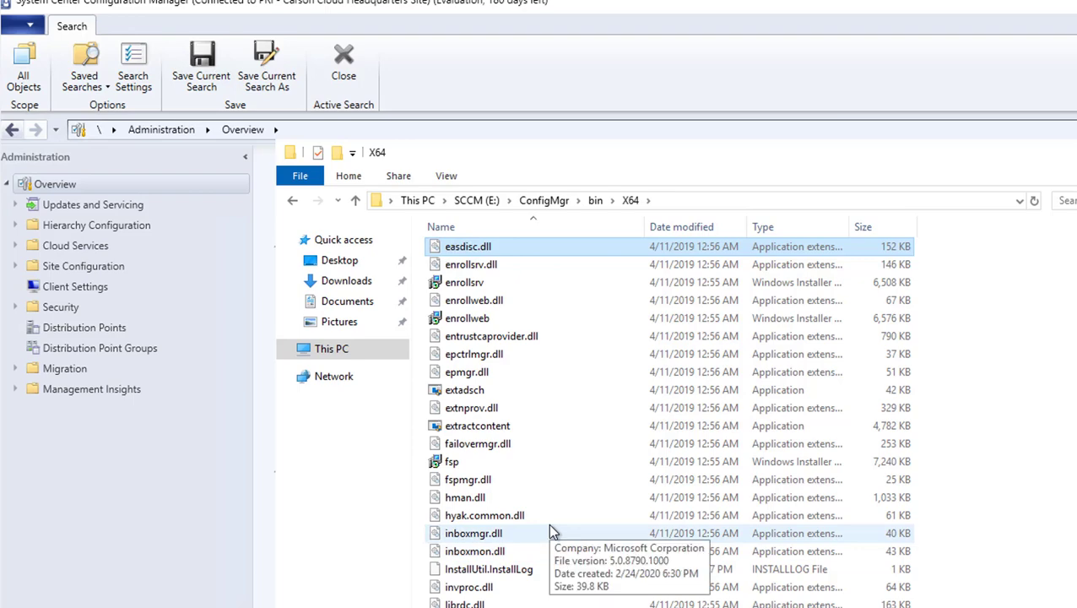
pyautogui.press('e')
pyautogui.press('x')
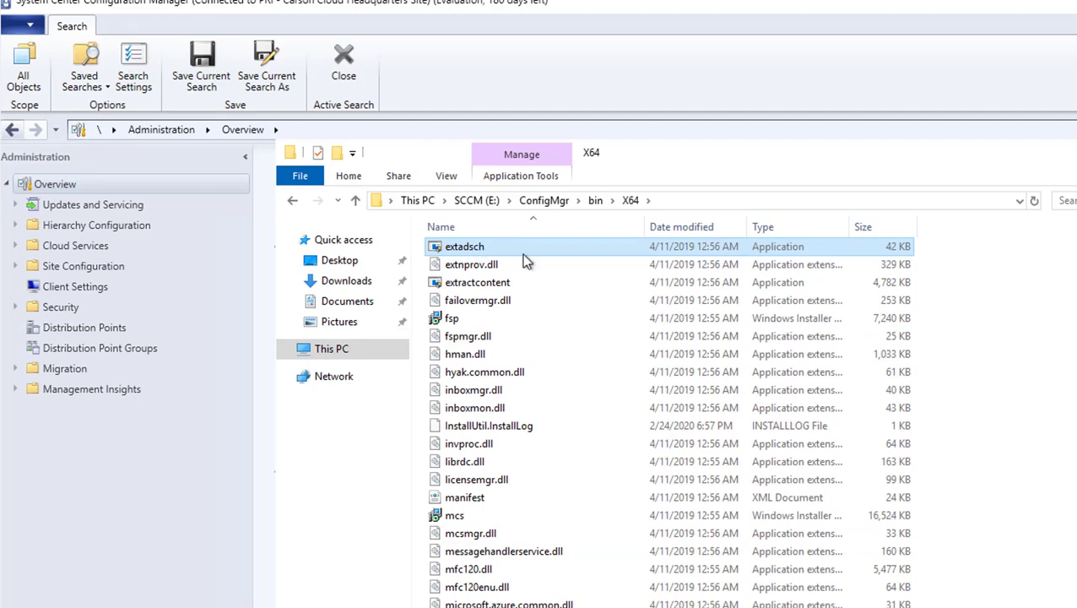
# Step: Copy the path of the folder containing extadsch, E:\ConfigMgr\bin\X64
pyautogui.rightClick(477, 246)
pyautogui.click(682, 205)
pyautogui.hotkey('ctrl', 'c')
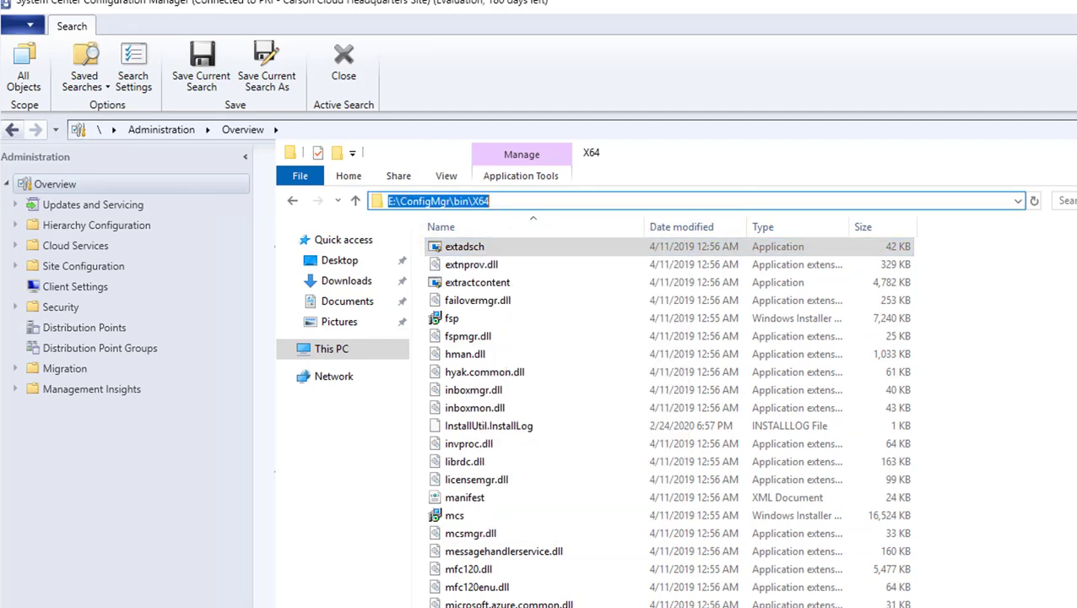
# Step: Search Windows for Command Prompt, run it as administrator and allow it to make changes to the device
pyautogui.hotkey('alt', 'Tab')
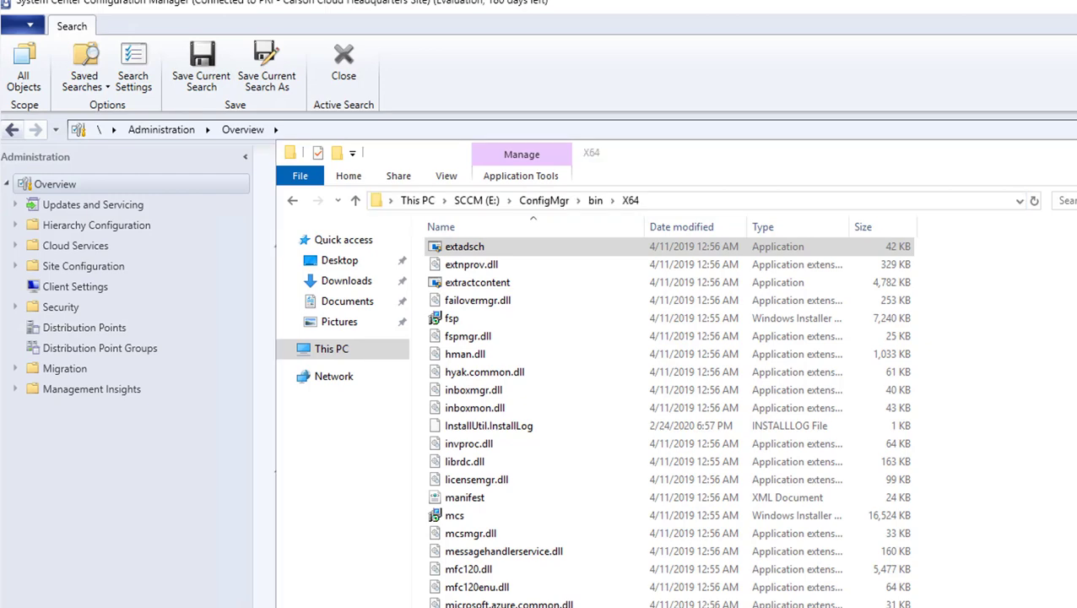
pyautogui.click(66, 607)
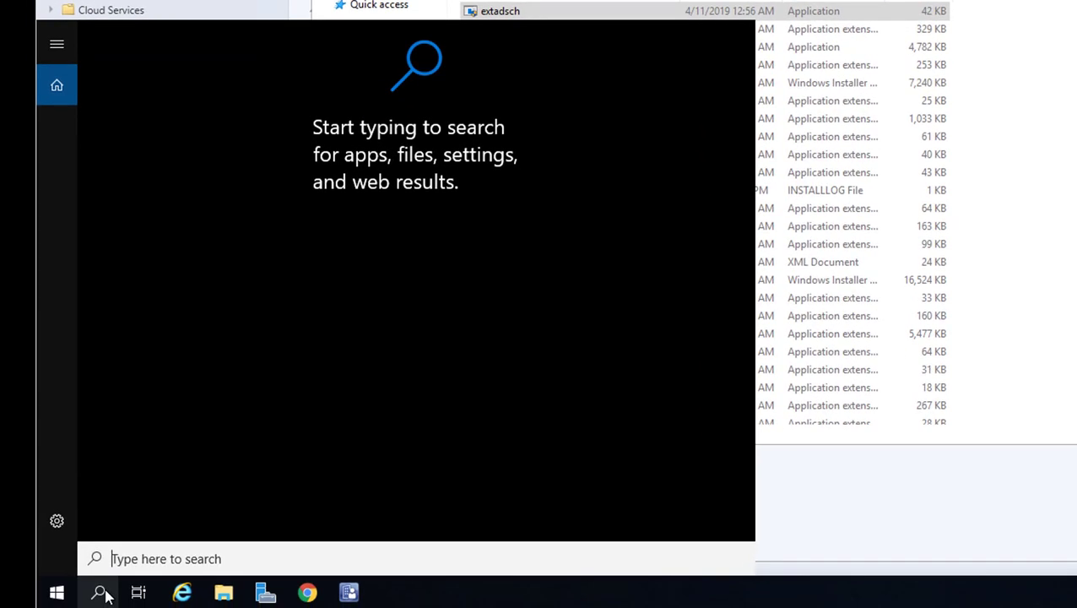
pyautogui.write('comm')
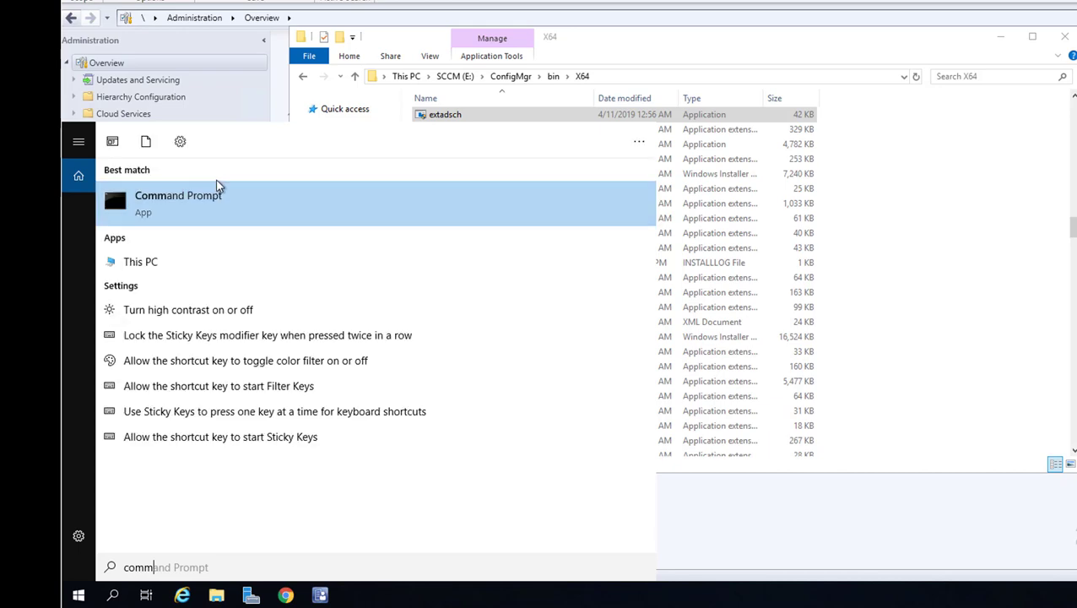
pyautogui.click(214, 202)
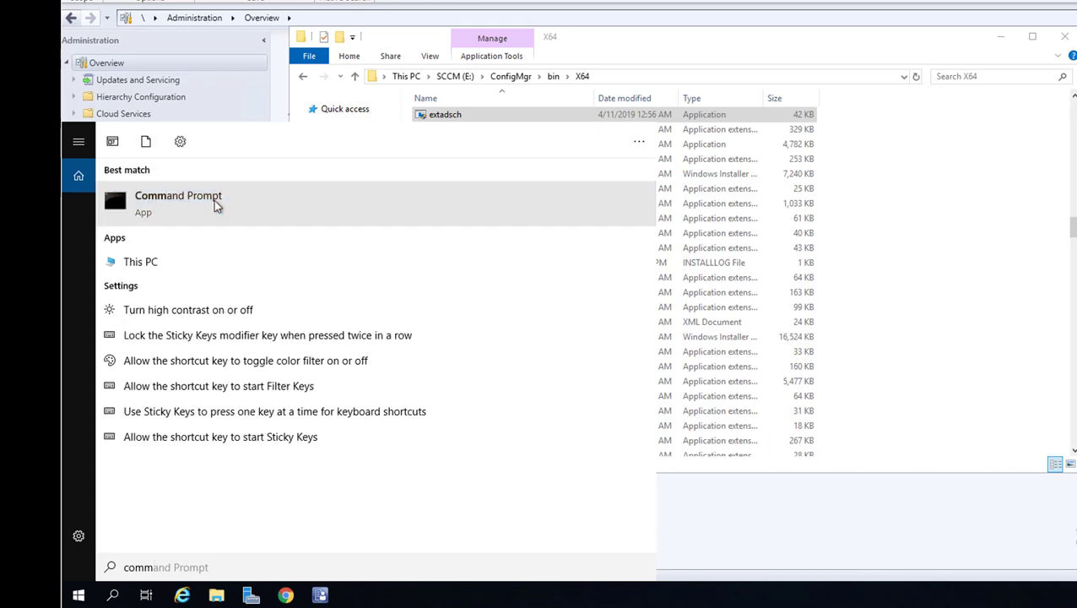
pyautogui.rightClick(216, 206)
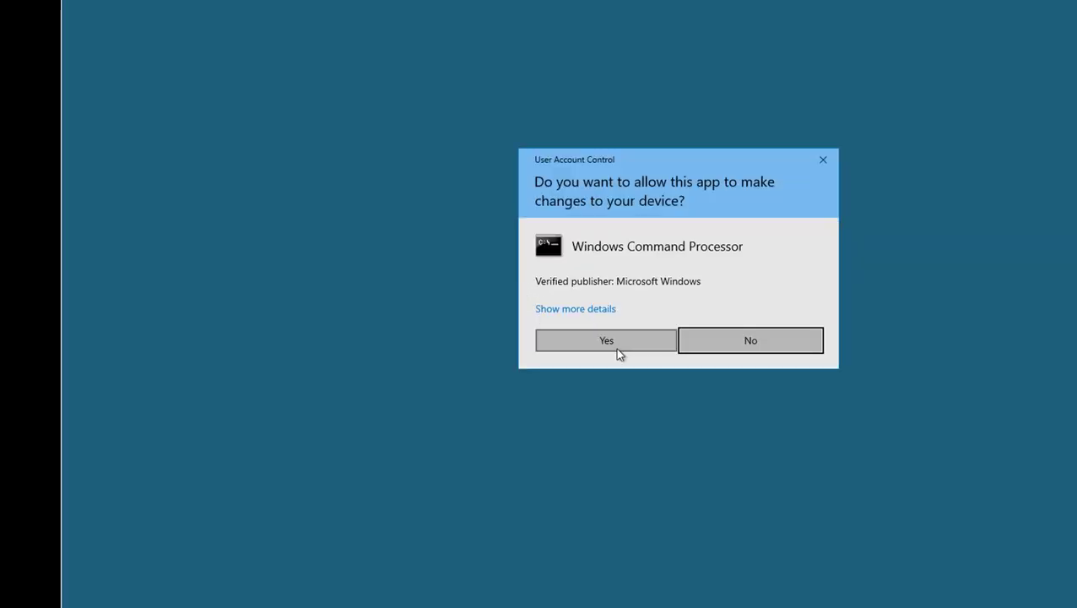
pyautogui.click(615, 347)
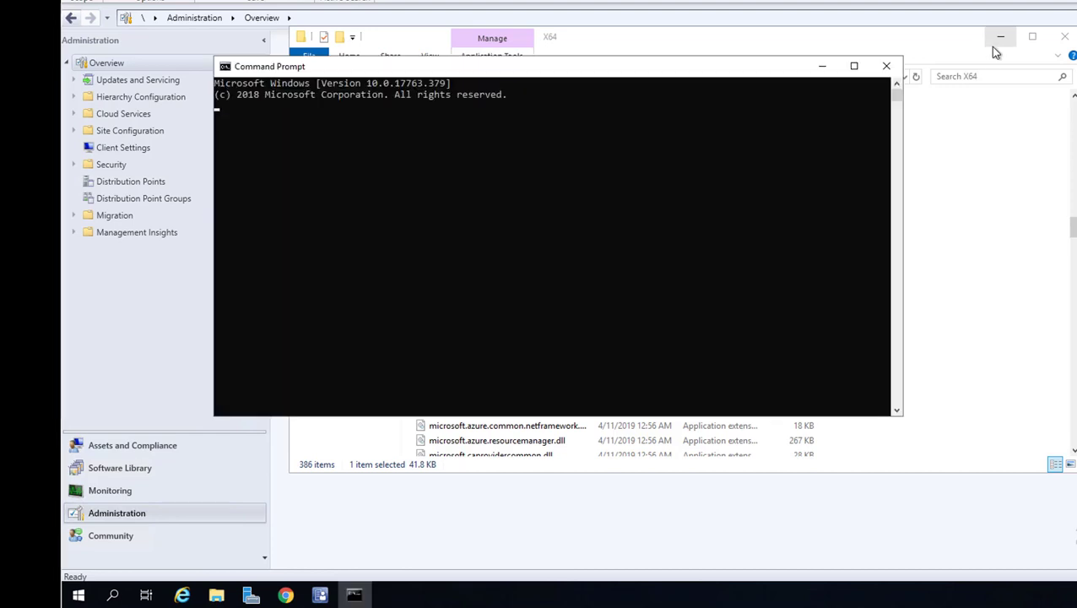
# Step: Try to switch the command prompt to the E: drive using cd e:
pyautogui.click(520, 197)
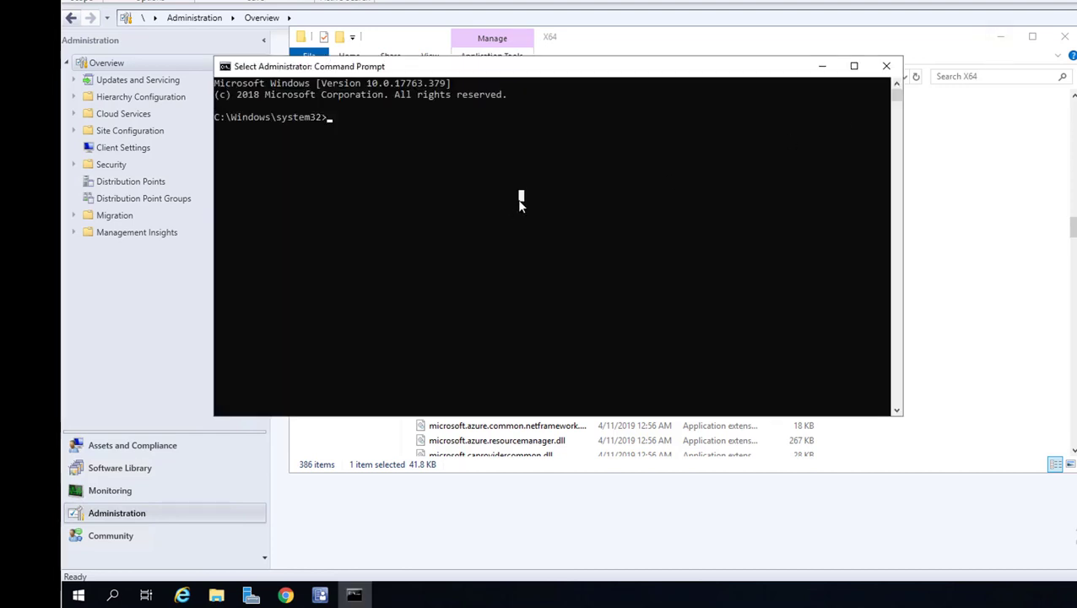
pyautogui.write('cd ')
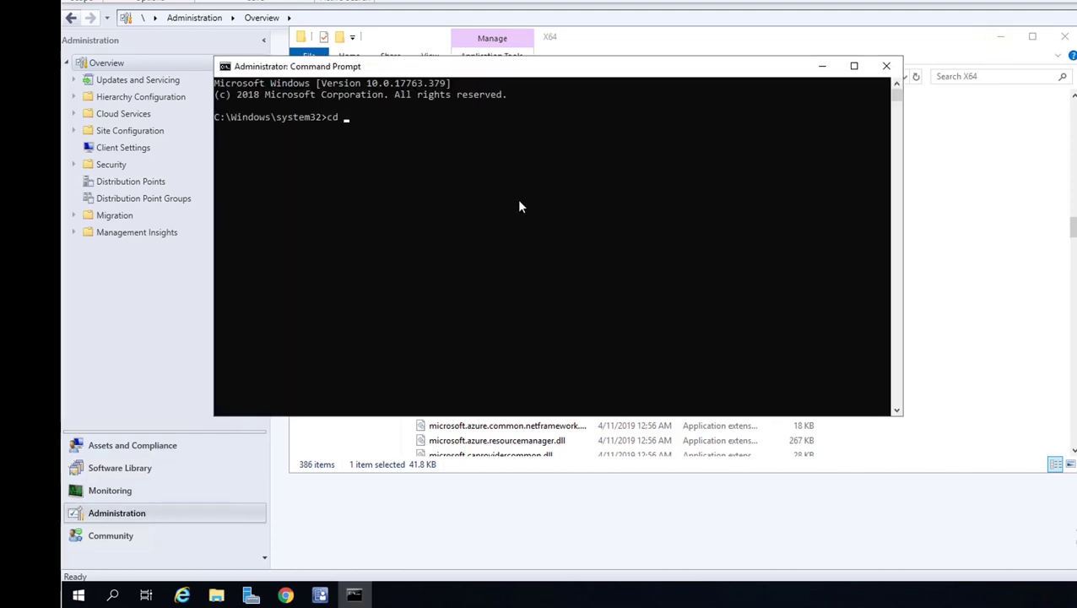
pyautogui.write('e:')
pyautogui.press('Return')
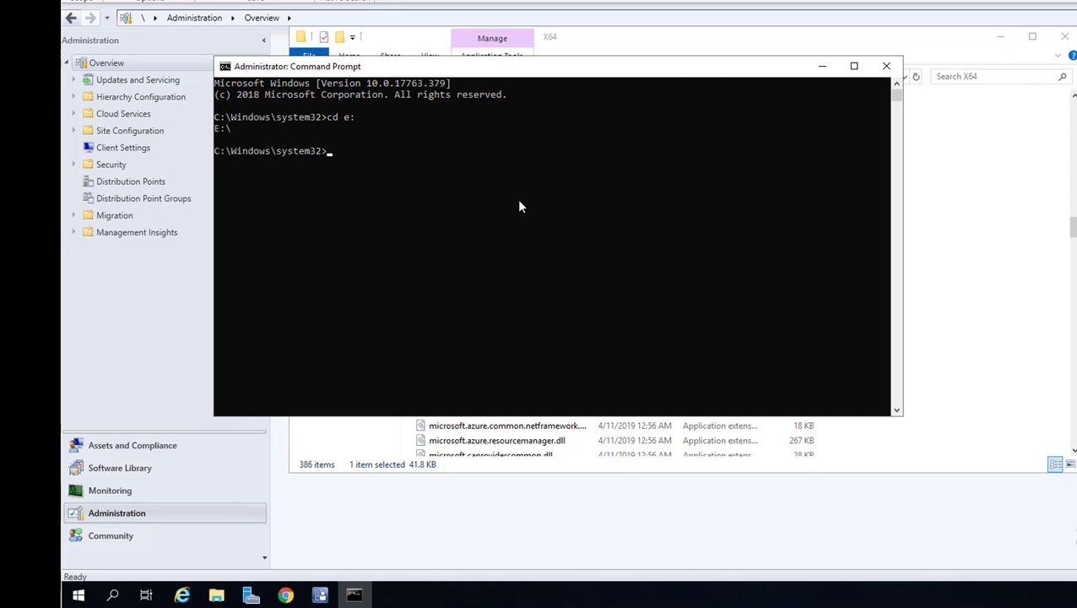
pyautogui.write('cd e:')
pyautogui.press('Return')
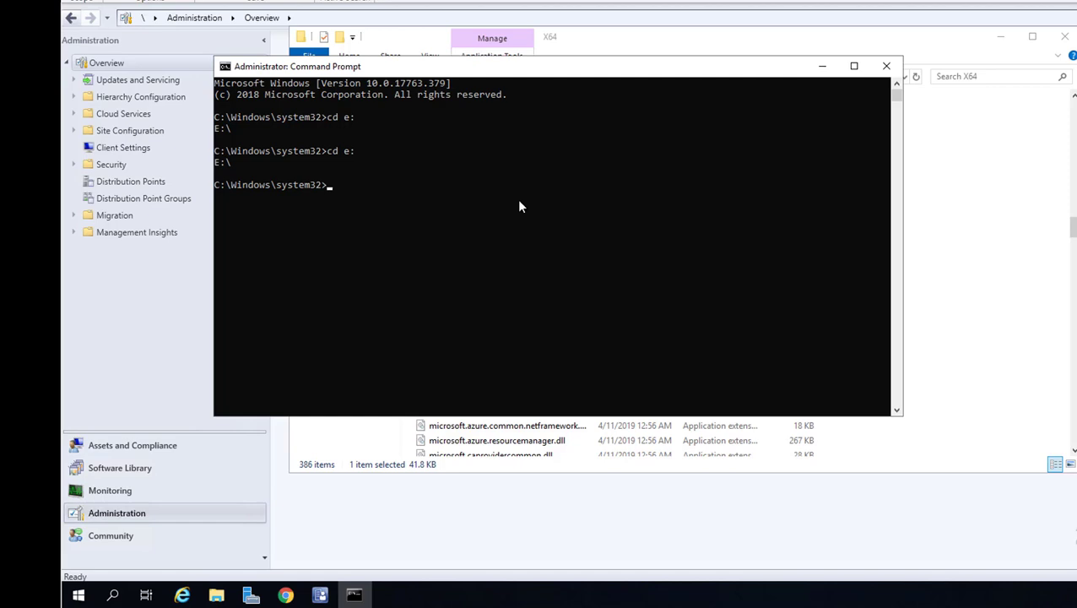
# Step: Return to the root of the C: drive, switch to the E: drive and list its contents
pyautogui.write('cd\\')
pyautogui.press('Return')
pyautogui.write('e:')
pyautogui.press('Return')
pyautogui.write('dir')
pyautogui.press('Return')
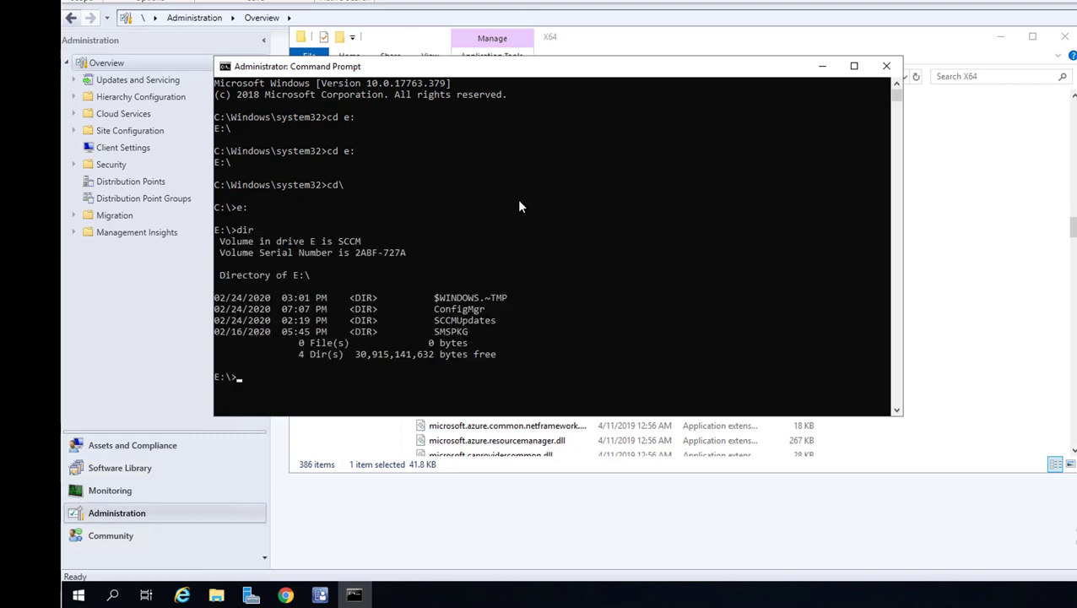
# Step: Change the working directory to the copied path E:\ConfigMgr\bin\X64
pyautogui.write('cd')
pyautogui.hotkey('ctrl', 'v')
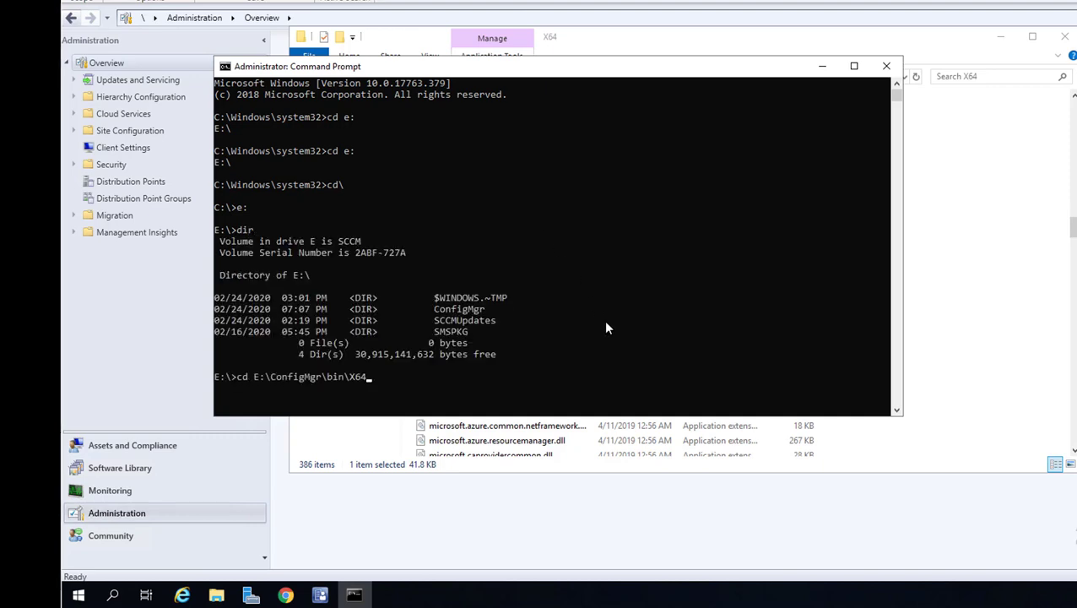
pyautogui.press('Return')
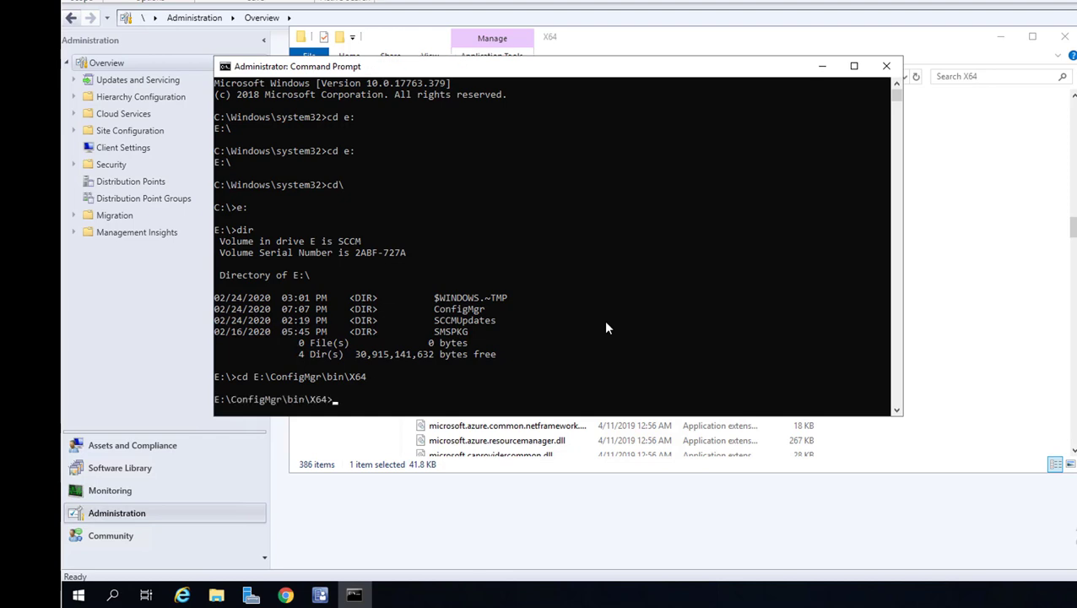
# Step: List the files matching ext*.exe in the X64 folder and try to extend the schema with extadsch.exe
pyautogui.write('dir ext*.exe')
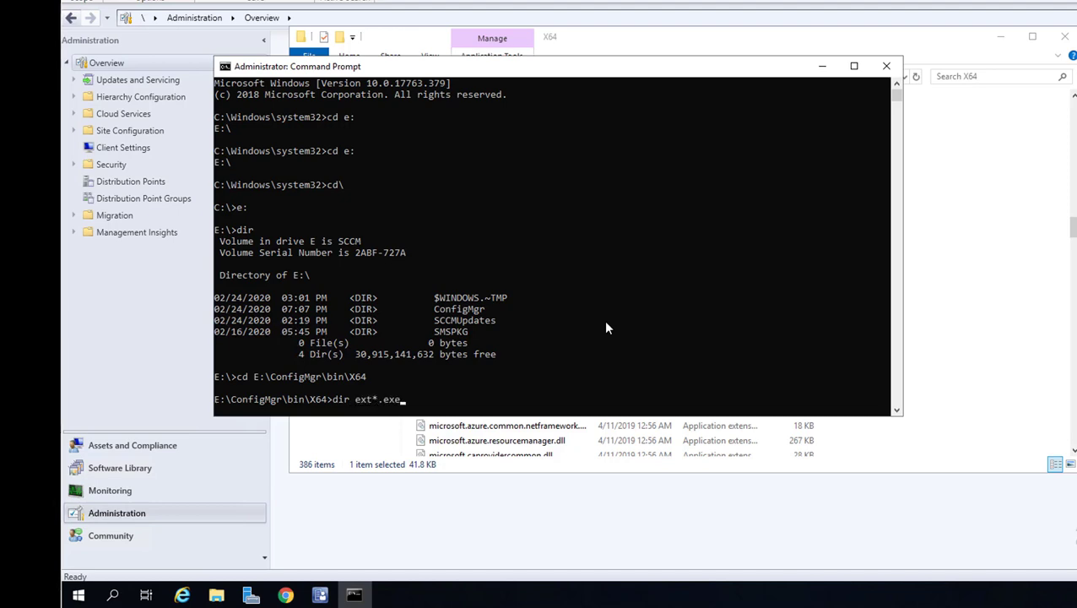
pyautogui.press('Return')
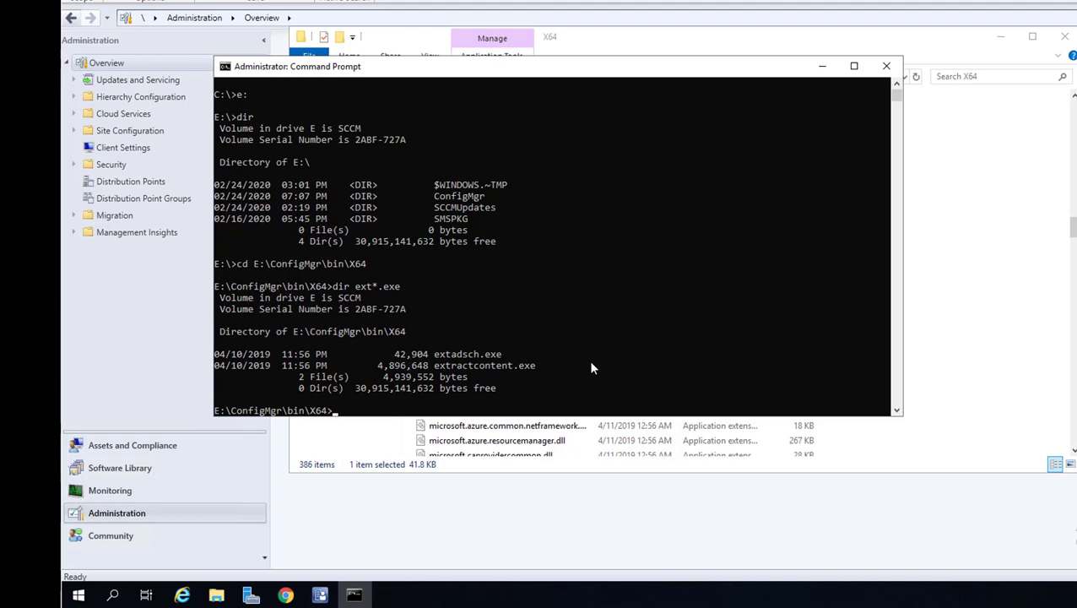
pyautogui.write('extadsch.exe')
pyautogui.press('Return')
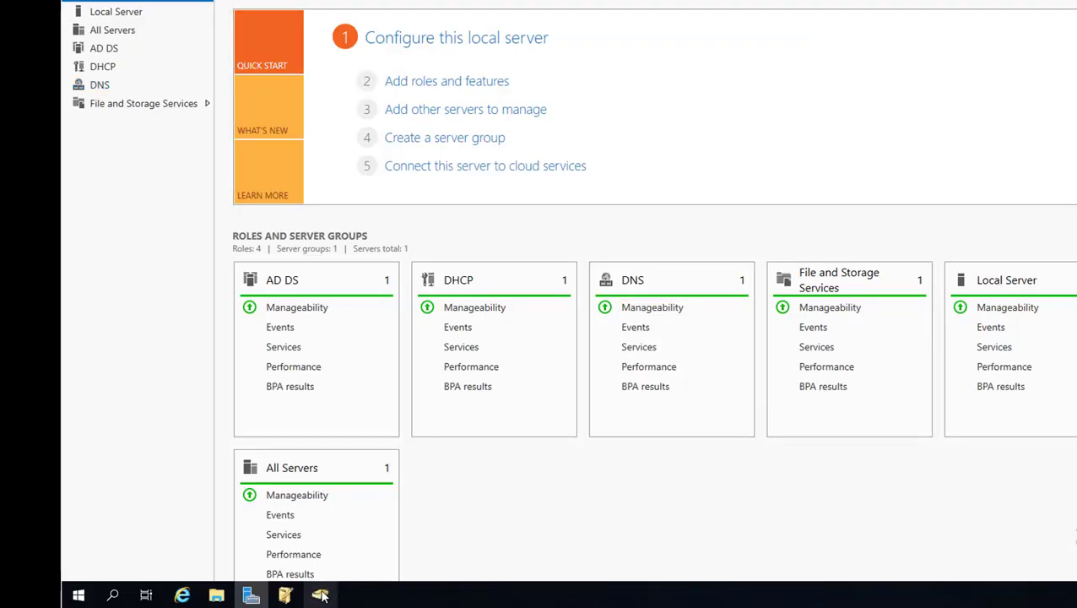
# Step: Switch to Active Directory Users and Computers on the domain controller and open the Find dialog for the O365.LOCAL domain
pyautogui.moveTo(324, 595)
pyautogui.click(324, 546)
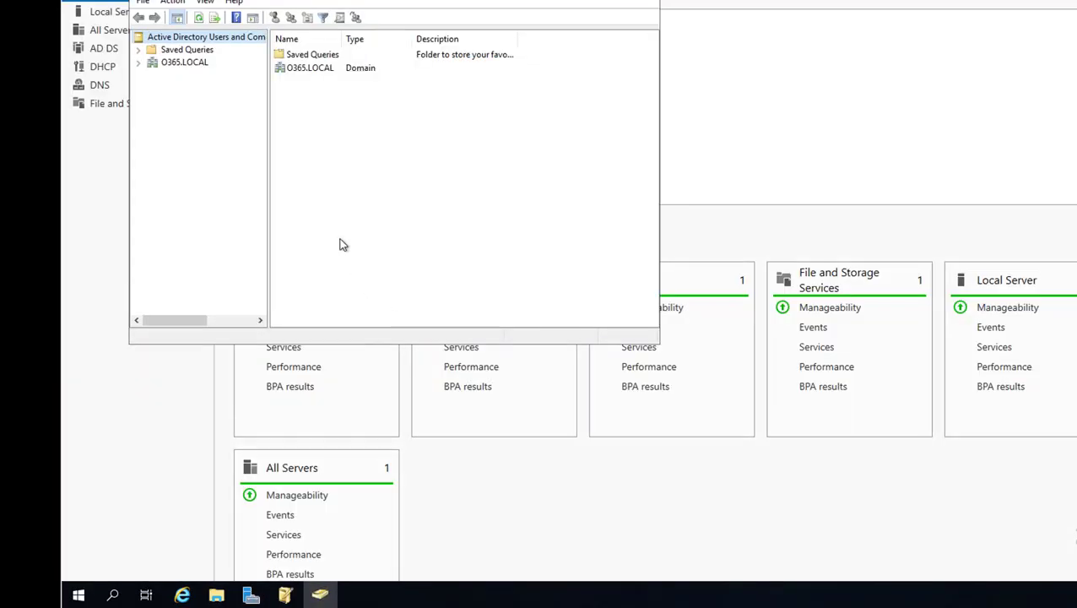
pyautogui.rightClick(216, 42)
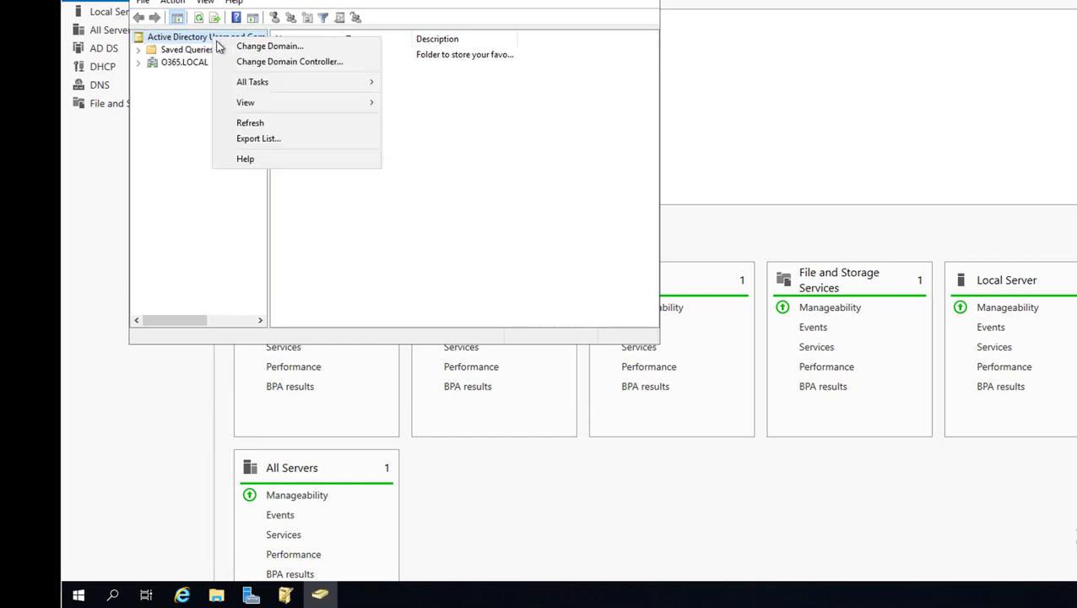
pyautogui.click(191, 42)
pyautogui.rightClick(191, 42)
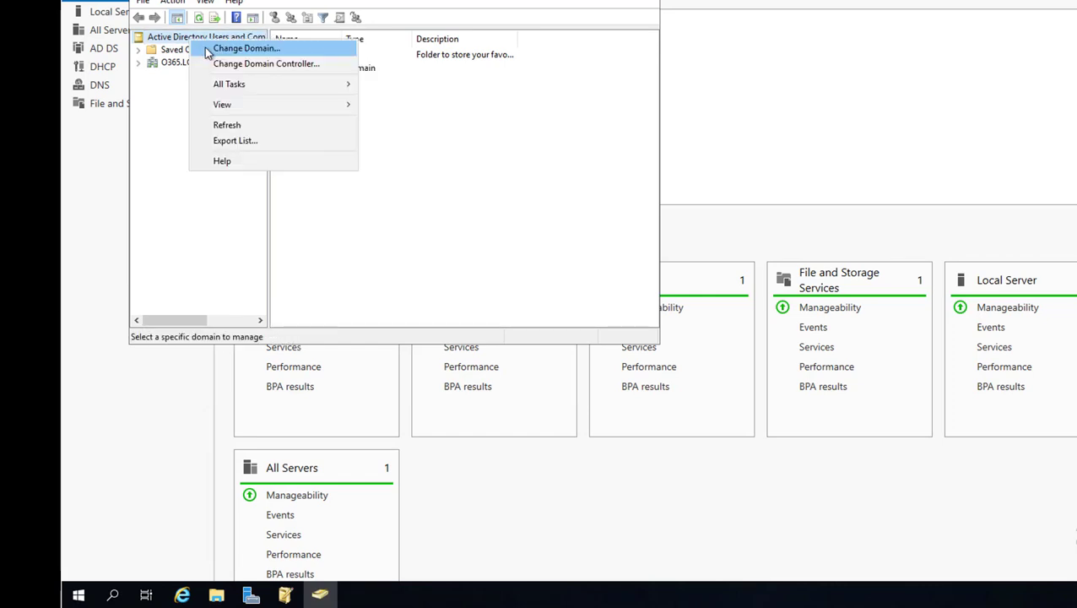
pyautogui.click(178, 64)
pyautogui.rightClick(179, 72)
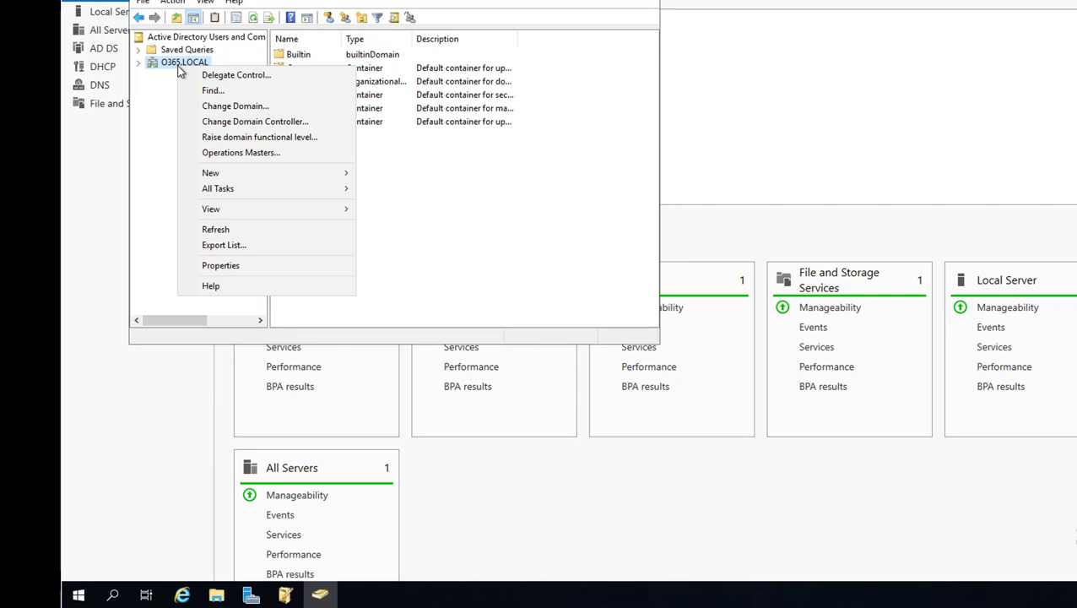
pyautogui.press('Escape')
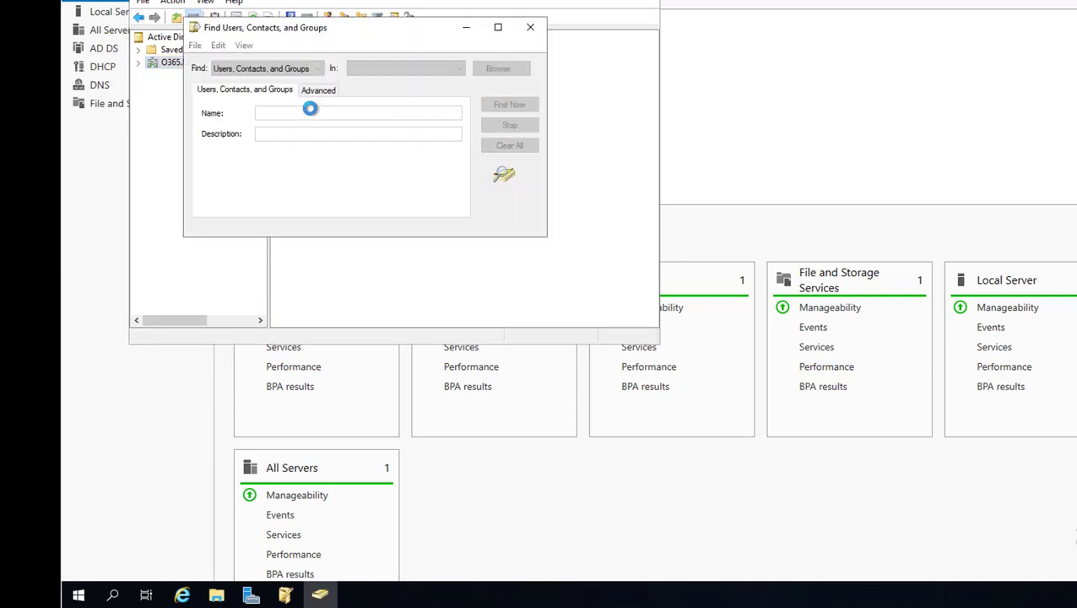
# Step: Search for the administrator's user account by first name and open its group memberships
pyautogui.write('ca')
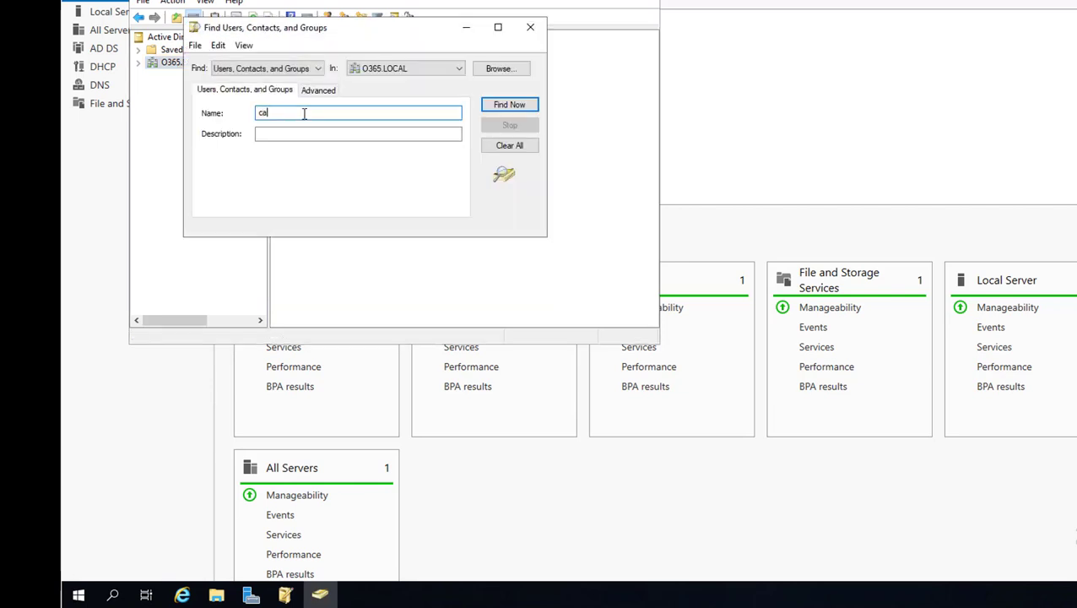
pyautogui.write('rson')
pyautogui.click(490, 104)
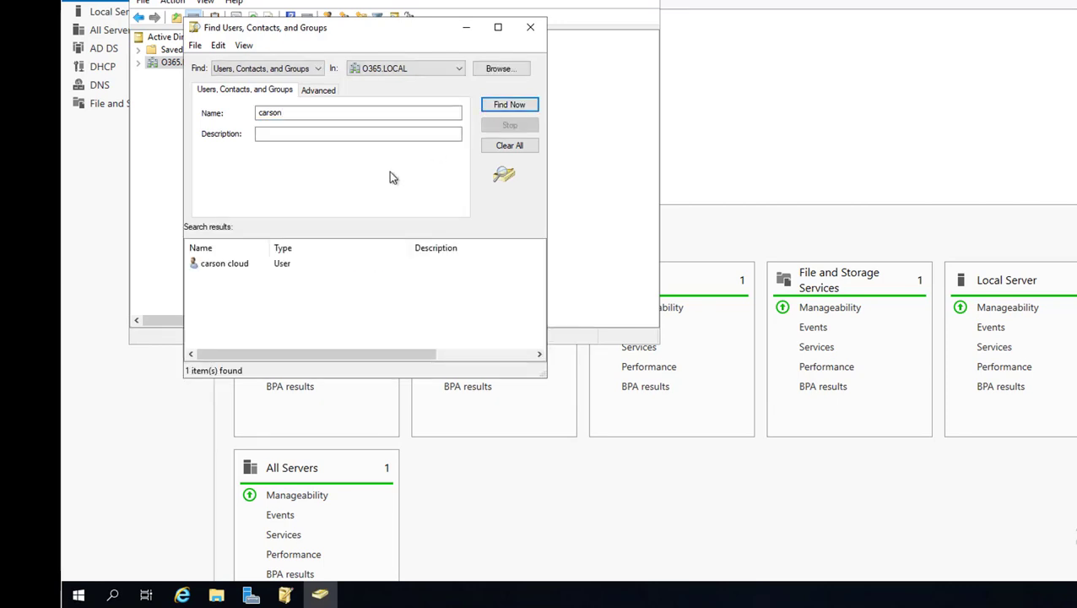
pyautogui.doubleClick(274, 267)
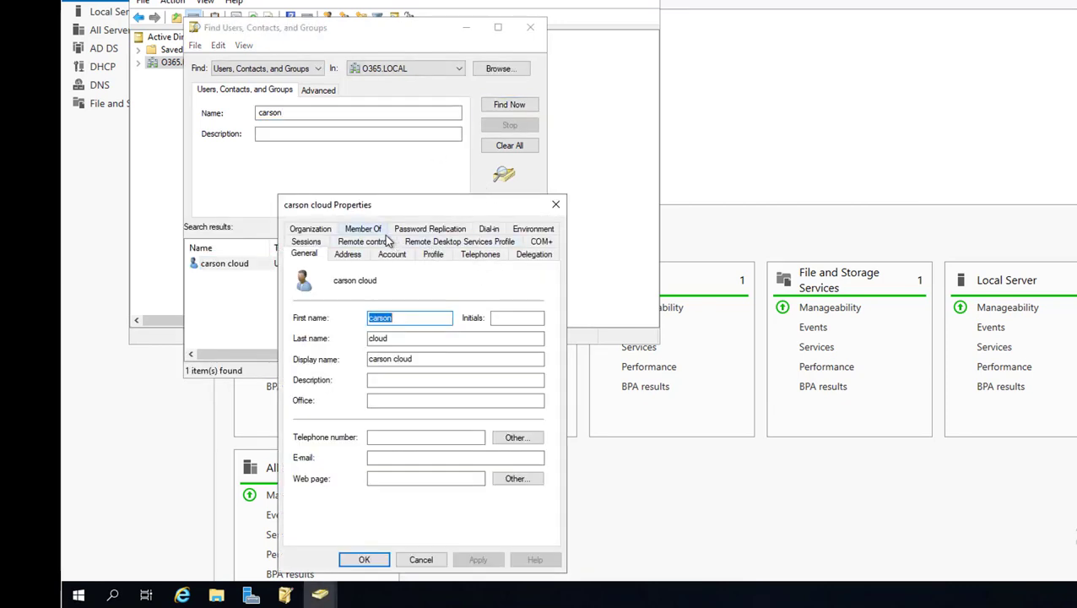
pyautogui.click(367, 230)
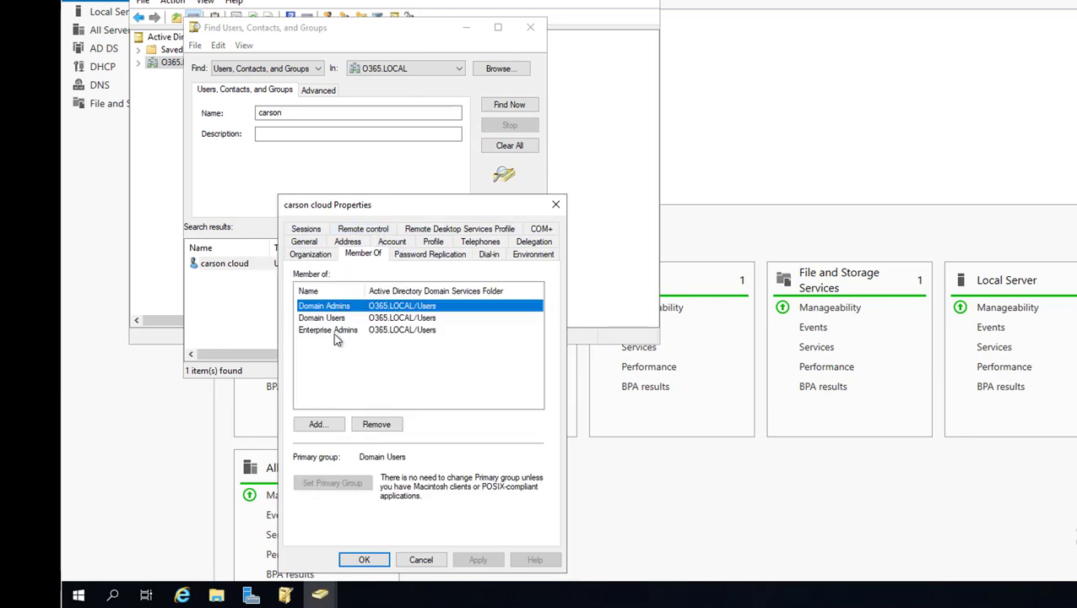
# Step: Add the Schema Admins group to the user account's memberships and confirm the account properties
pyautogui.click(329, 424)
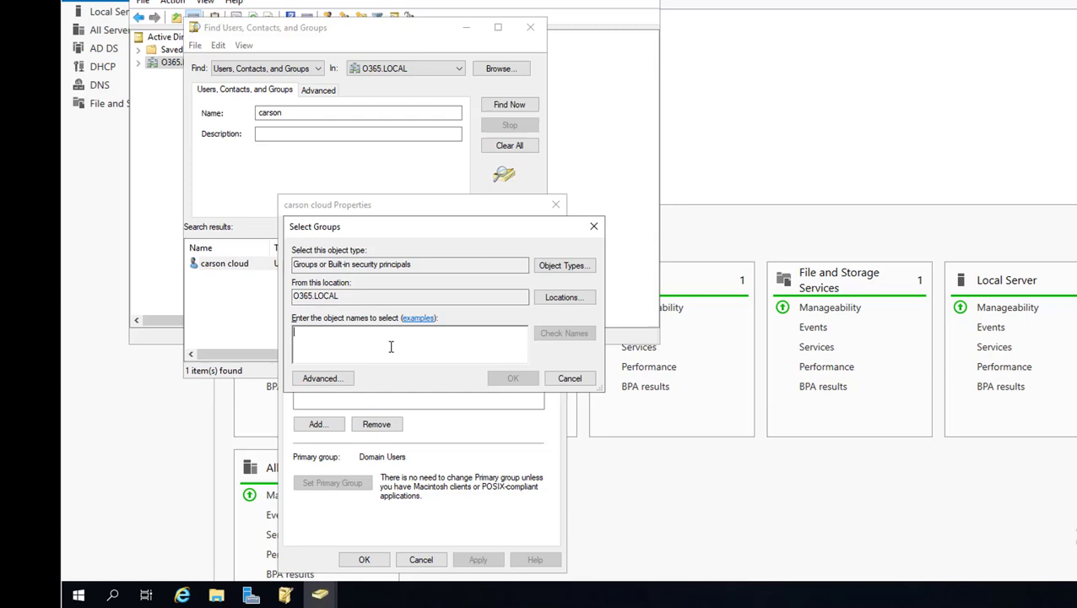
pyautogui.write('schema')
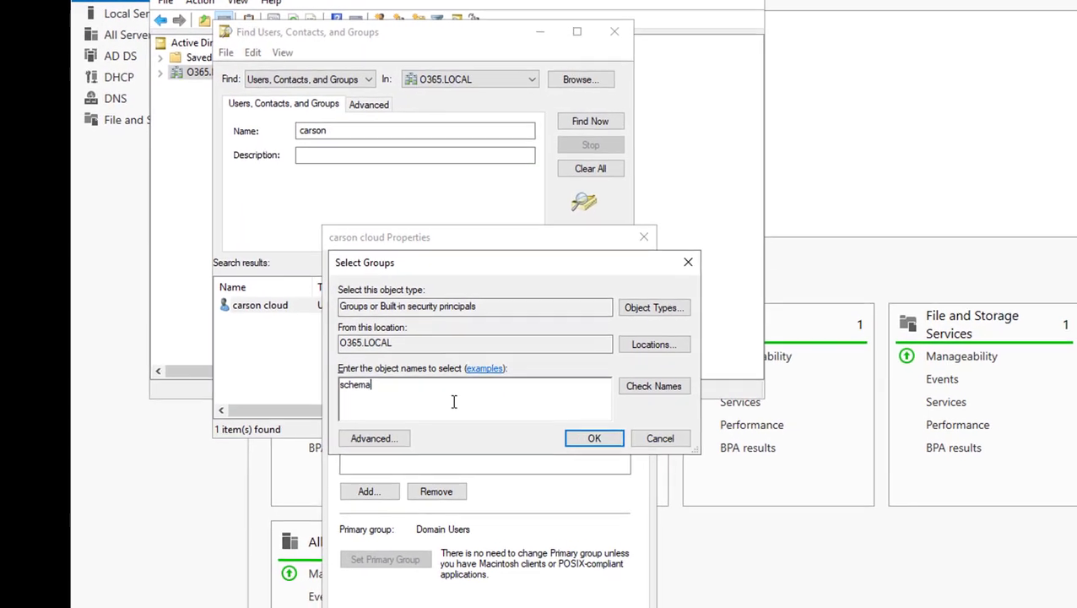
pyautogui.click(634, 391)
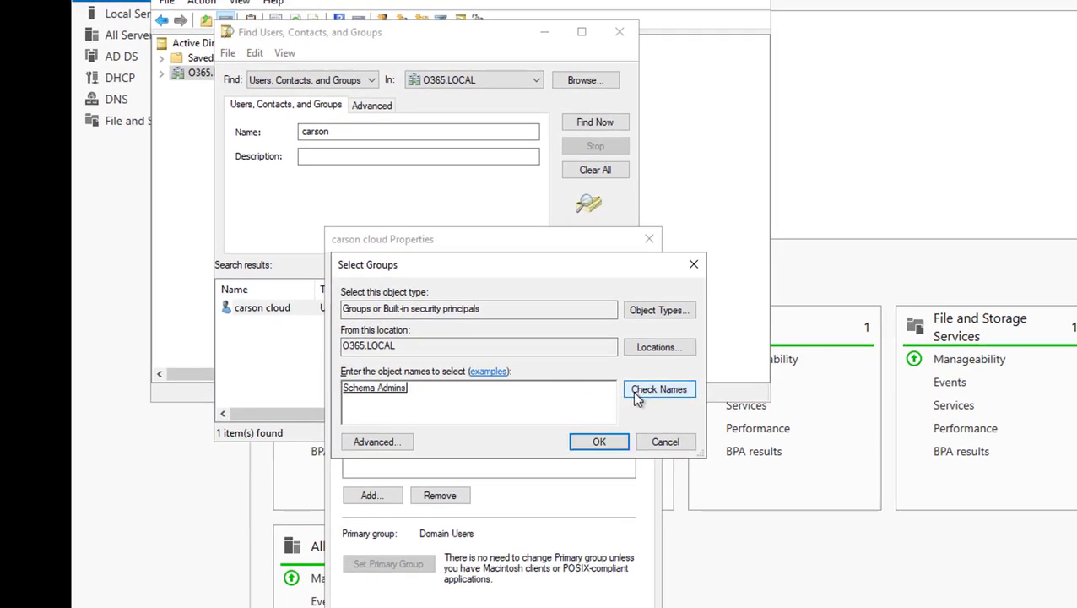
pyautogui.click(596, 443)
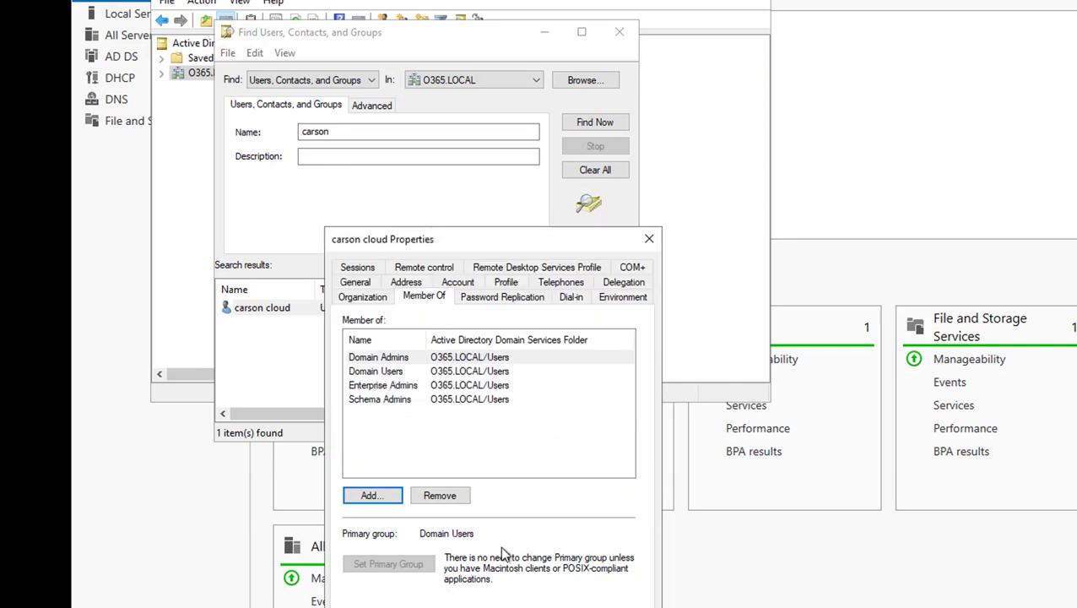
pyautogui.click(384, 400)
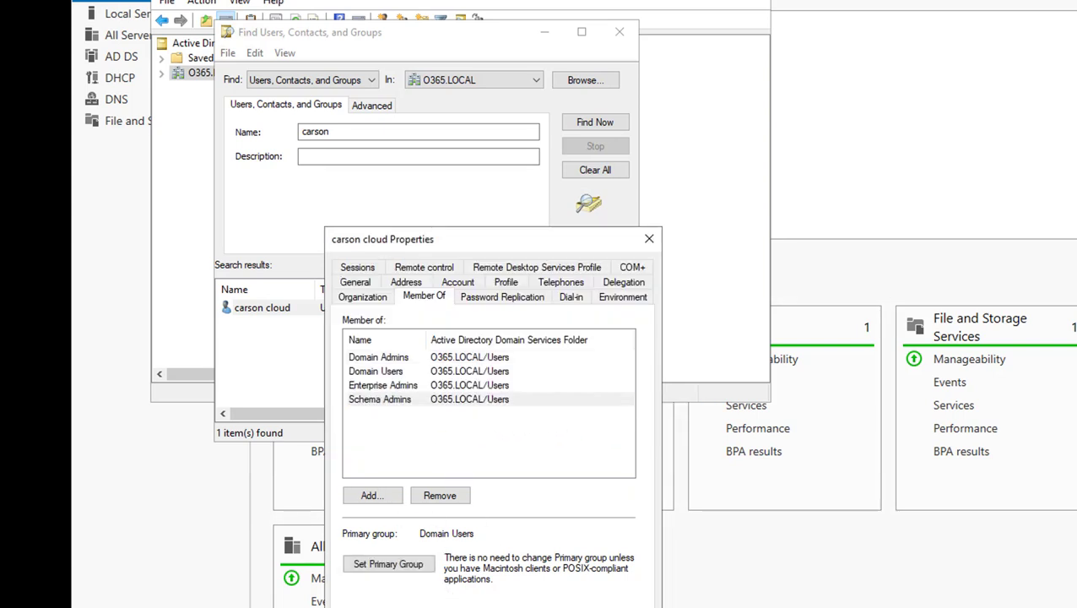
pyautogui.press('Return')
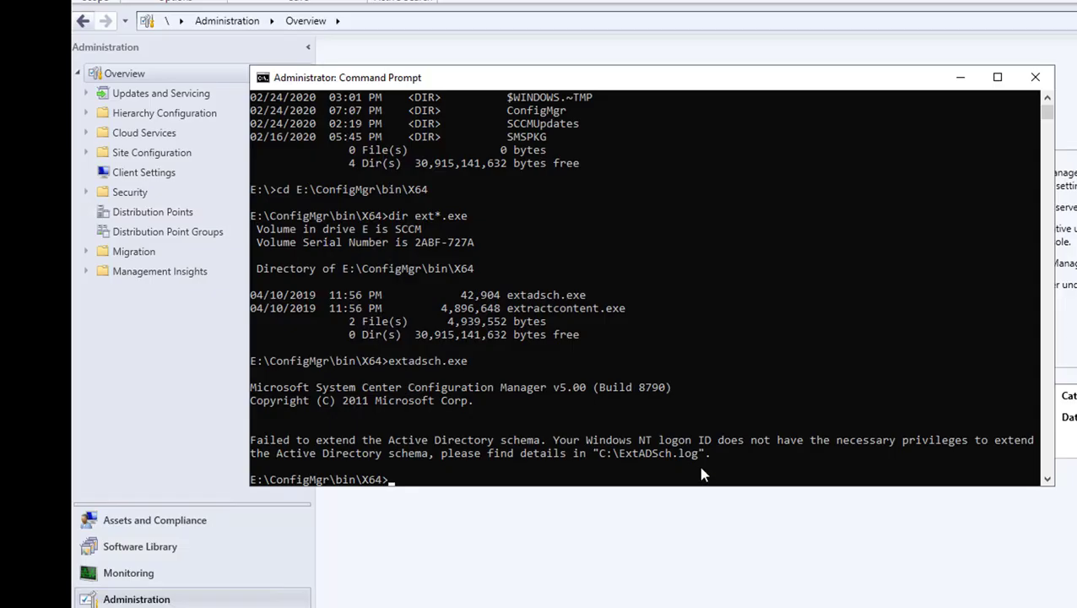
# Step: Switch back to the SCCM server's command prompt and try running extadsch.exe again
pyautogui.click(698, 465)
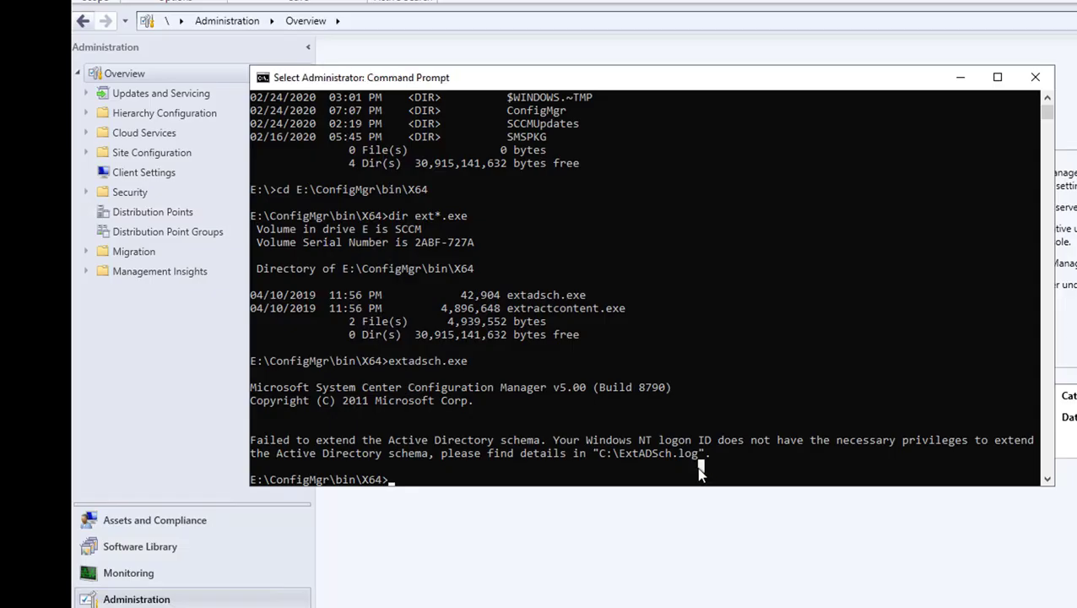
pyautogui.press('Up')
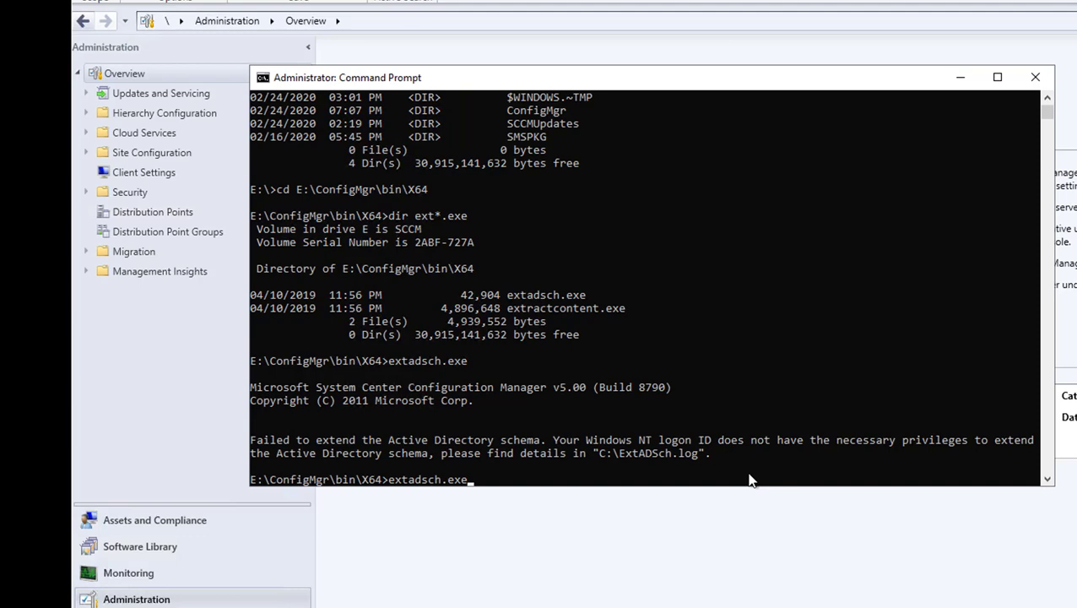
pyautogui.press('Return')
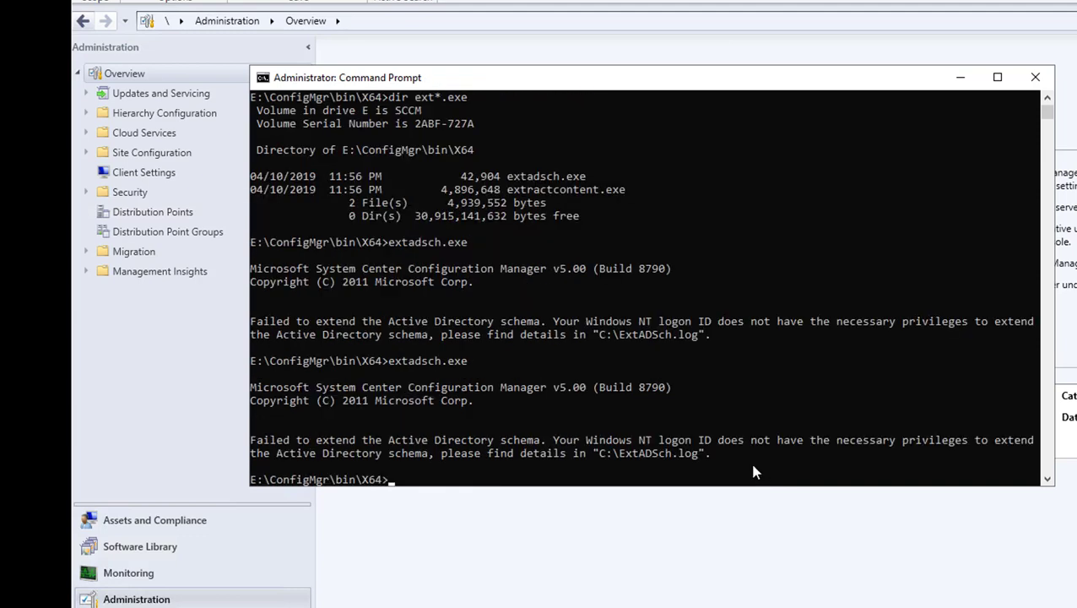
# Step: Close the command prompt and end the current Windows session with the shut down or sign out options
pyautogui.click(1035, 77)
pyautogui.press('super+x')
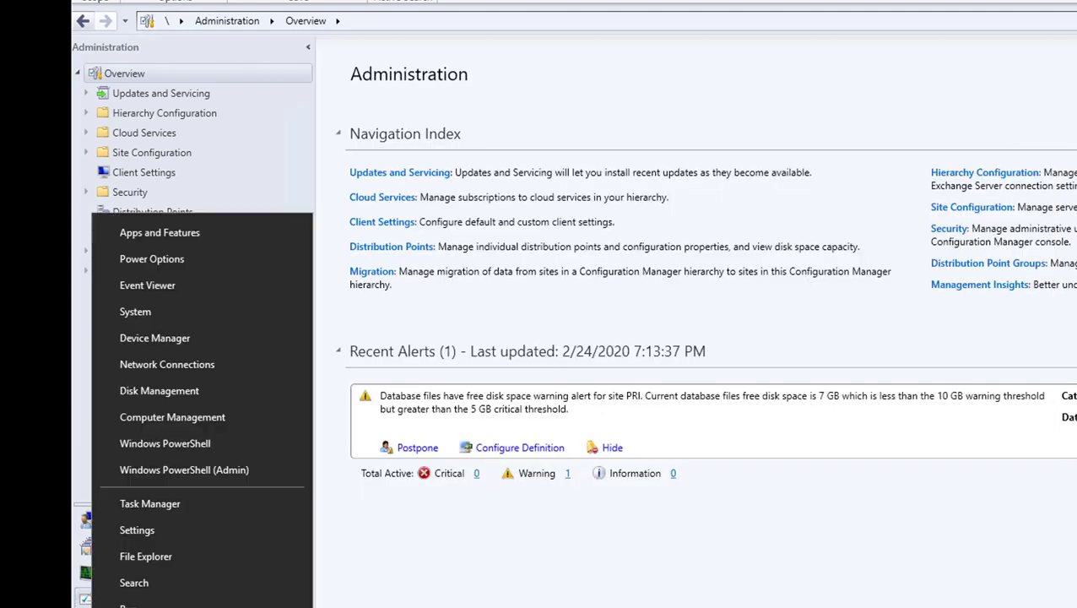
pyautogui.press('u')
pyautogui.press('u')
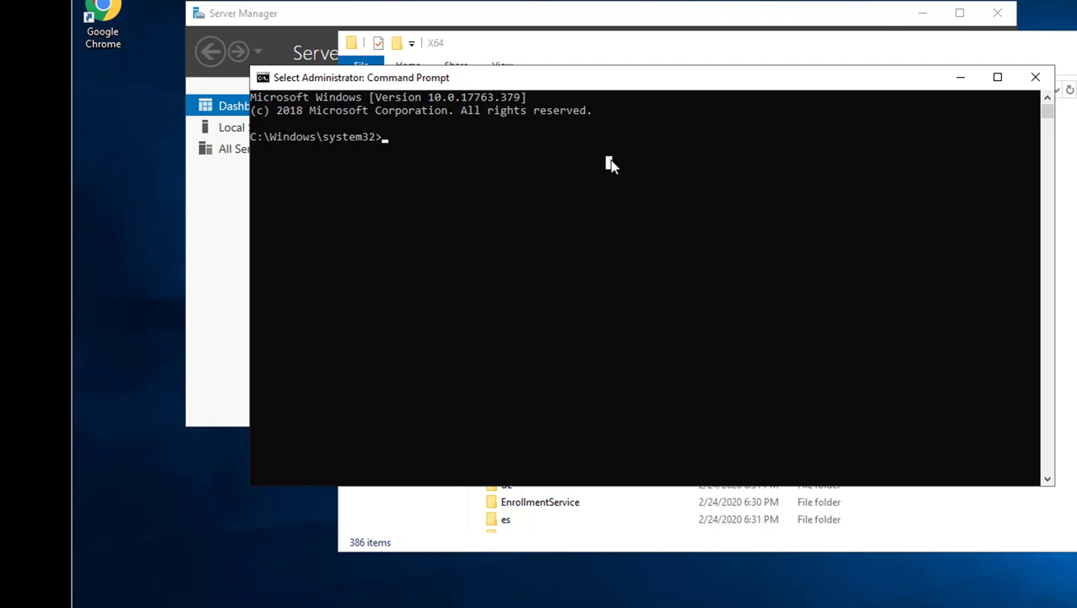
# Step: In the new administrator command prompt, switch to the E: drive and change the directory to E:\ConfigMgr\bin\X64
pyautogui.write('e:')
pyautogui.press('Return')
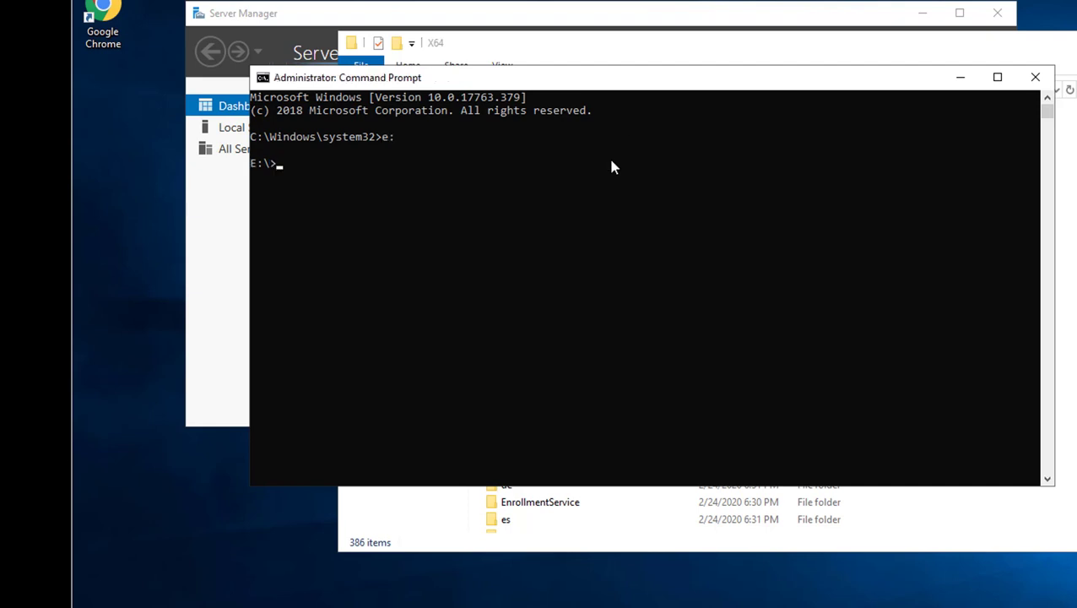
pyautogui.write('cd')
pyautogui.hotkey('ctrl', 'v')
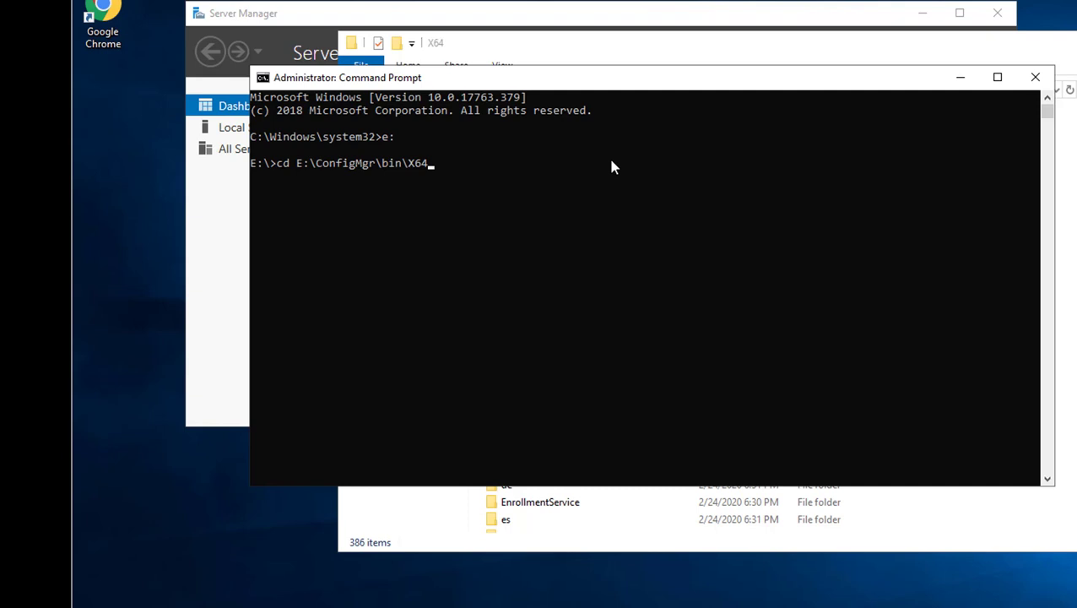
pyautogui.press('Return')
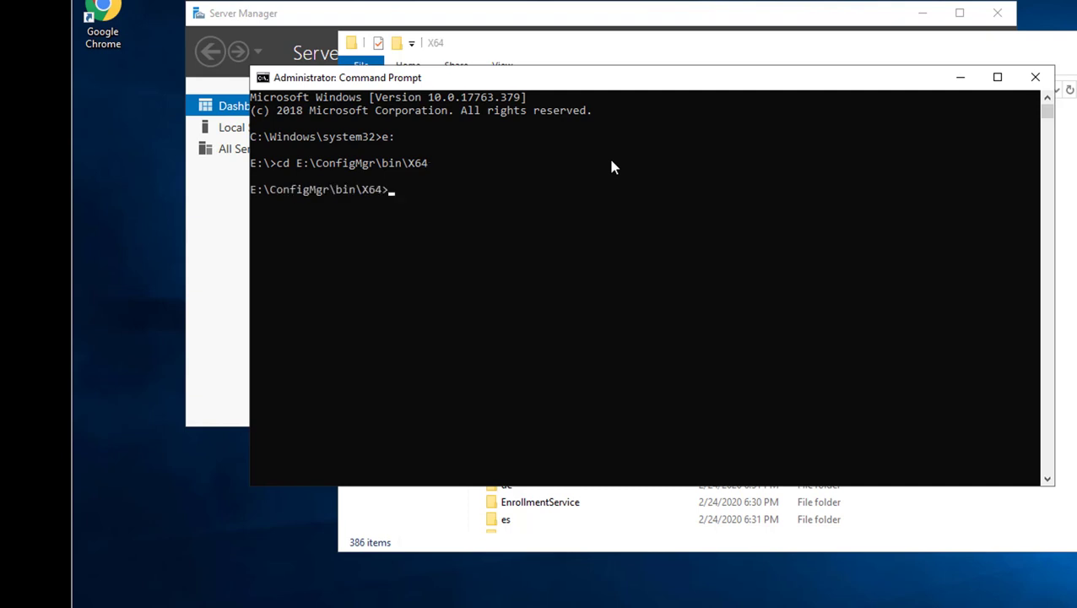
# Step: List the executables starting with "ext" in E:\ConfigMgr\bin\X64 and run extadsch.exe to extend the Active Directory schema
pyautogui.write('dir ext*.exe')
pyautogui.press('Return')
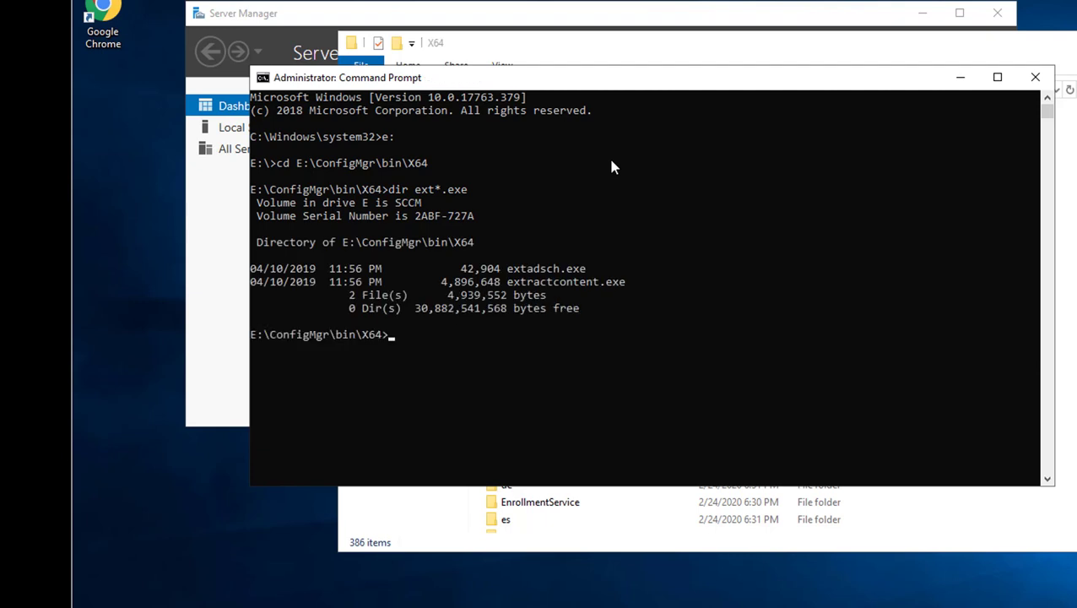
pyautogui.write('extadsch.exe')
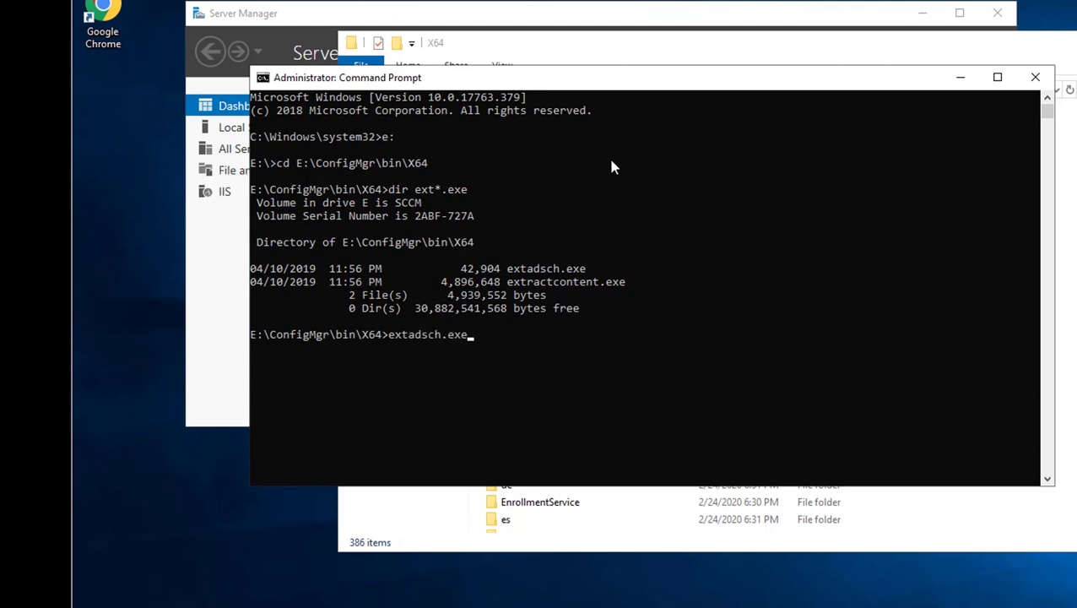
pyautogui.press('Return')
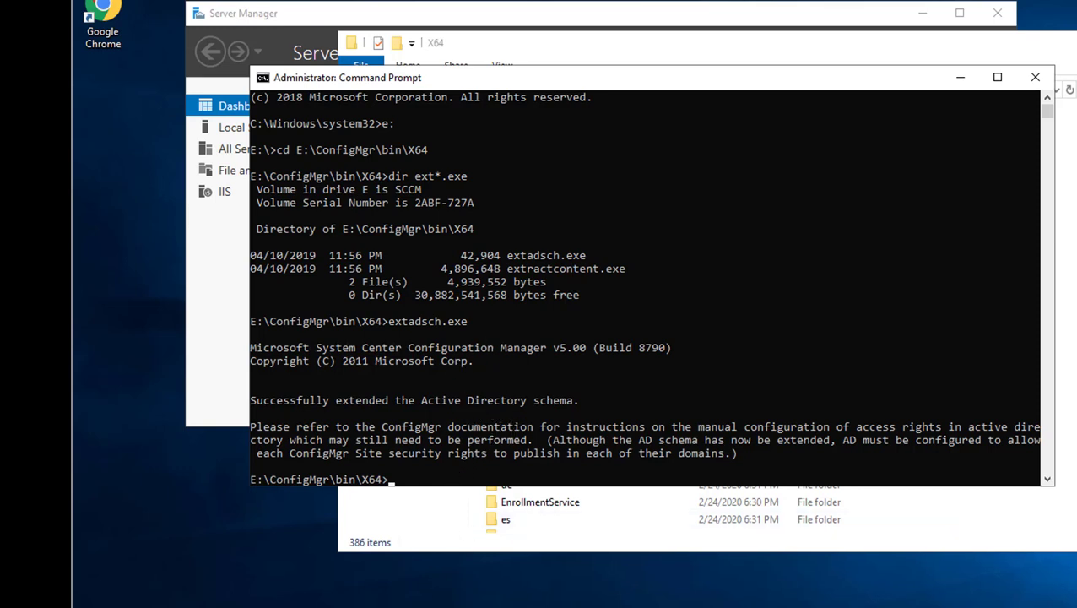
# Step: Open the ExtADSch log from Local Disk (C:) and review the latest schema extension entries at its end, highlighting the closing lines
pyautogui.click(420, 515)
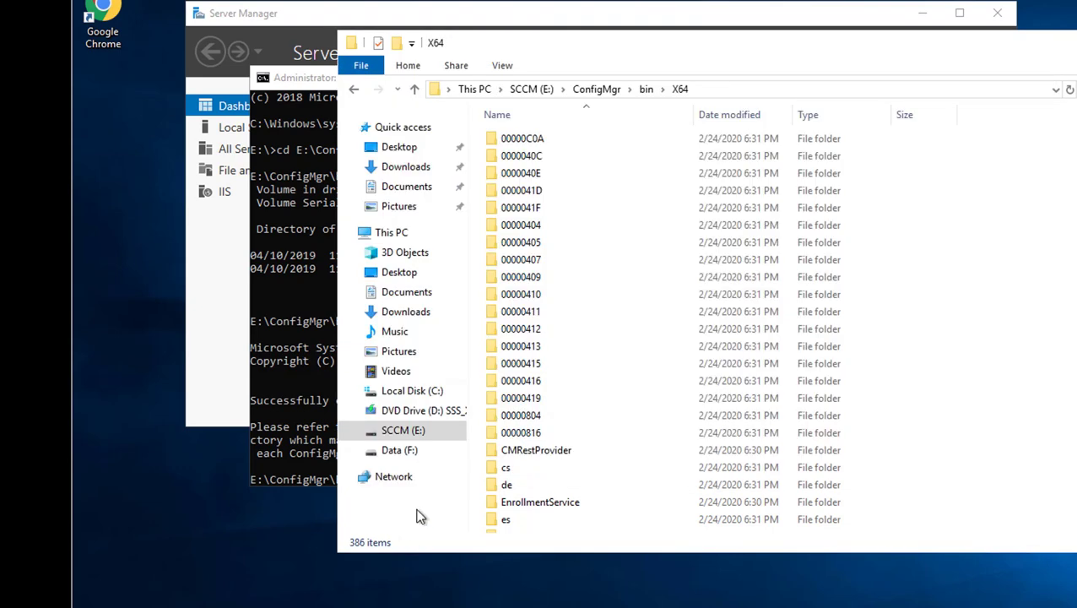
pyautogui.click(421, 392)
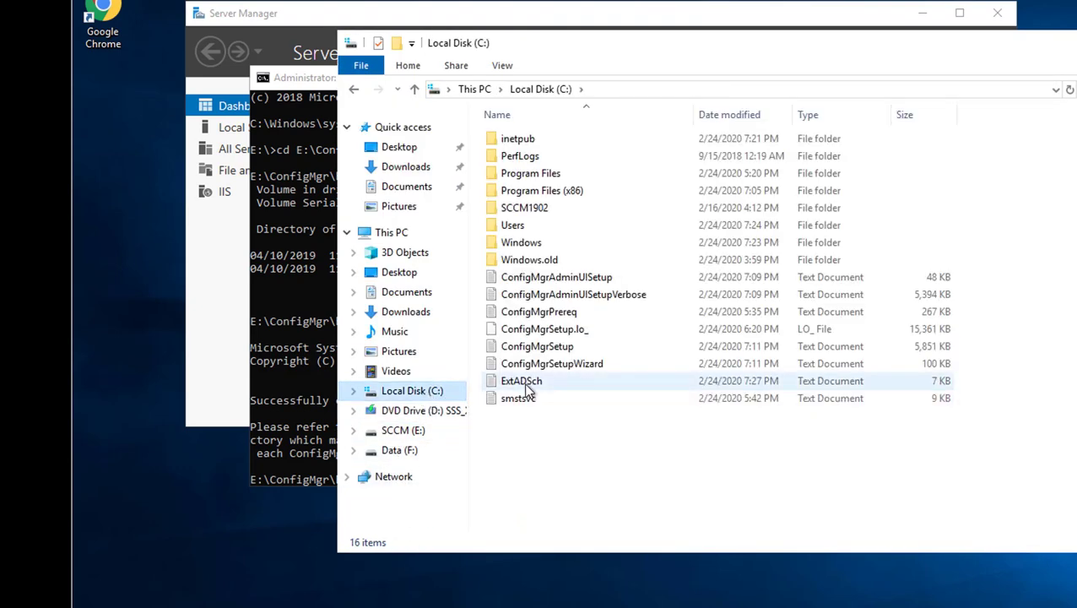
pyautogui.click(527, 388)
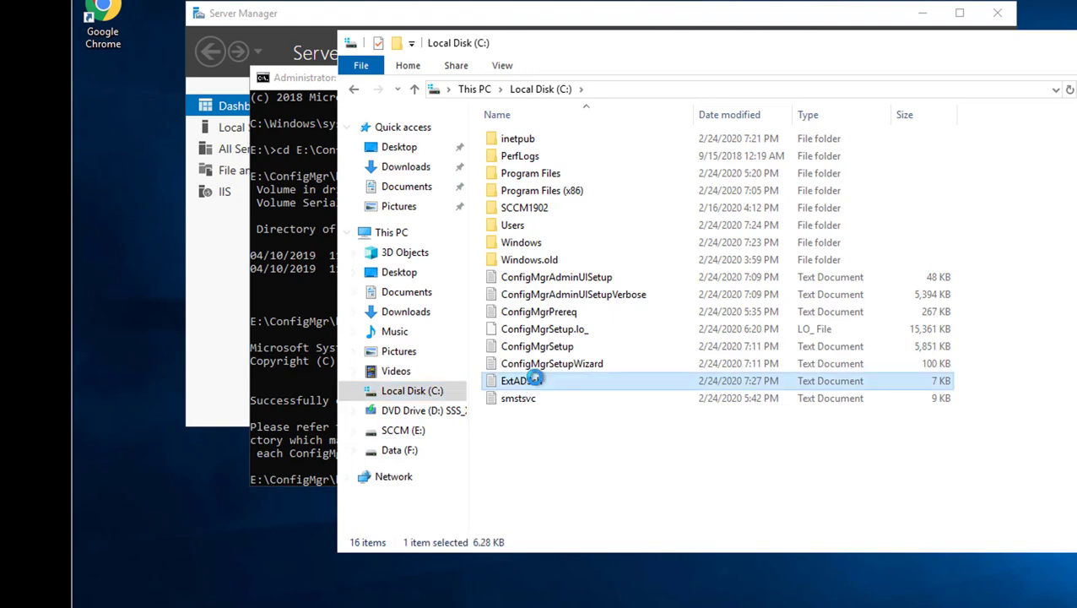
pyautogui.doubleClick(532, 380)
pyautogui.scroll(-11, 723, 372)
pyautogui.scroll(-4, 724, 372)
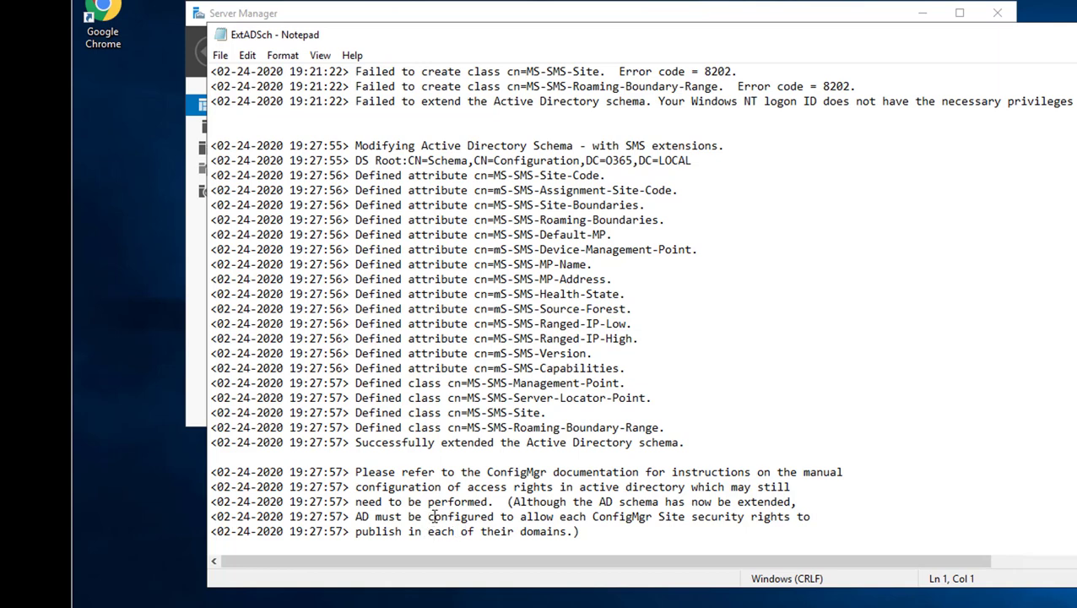
pyautogui.moveTo(594, 541); pyautogui.dragTo(210, 473)
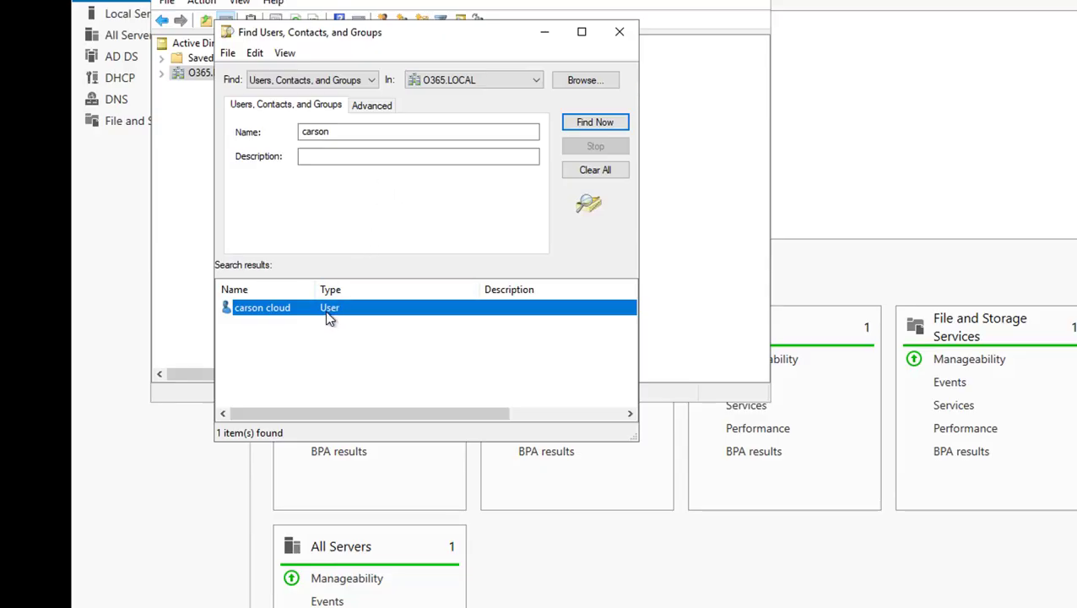
# Step: On the domain controller, open the found user account's properties and show its group memberships
pyautogui.doubleClick(329, 315)
pyautogui.click(449, 269)
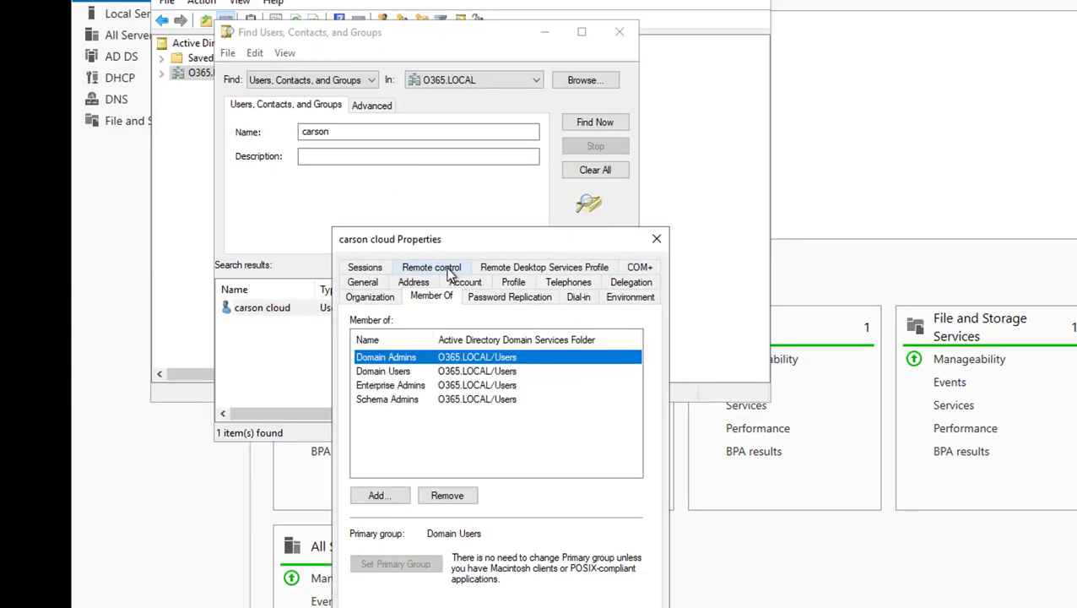